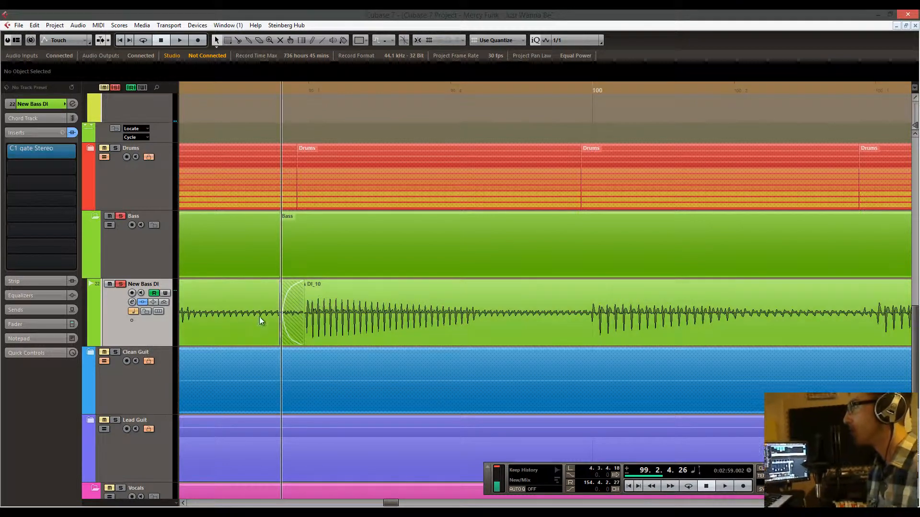
Examine the New Bass DI waveform and the surrounding tracks around bars 99 to 101.
left_click_drag(278, 90, 281, 72)
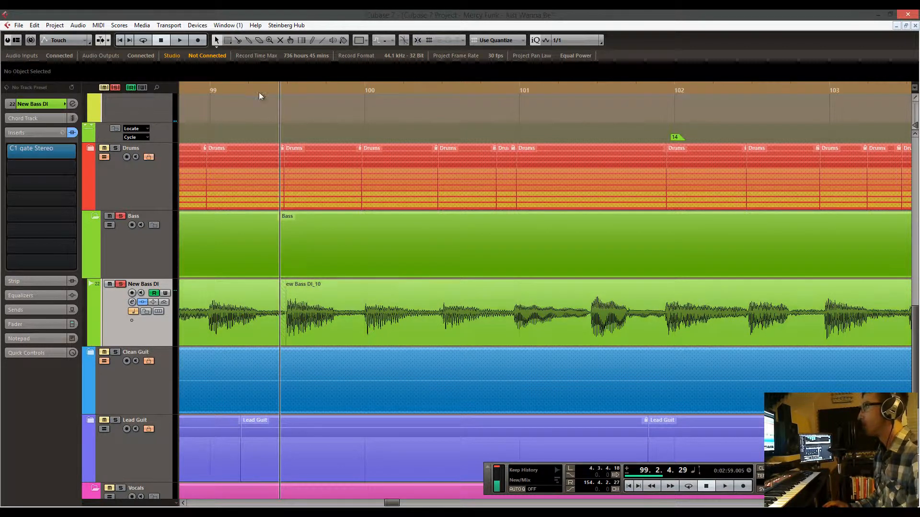
left_click_drag(275, 89, 286, 98)
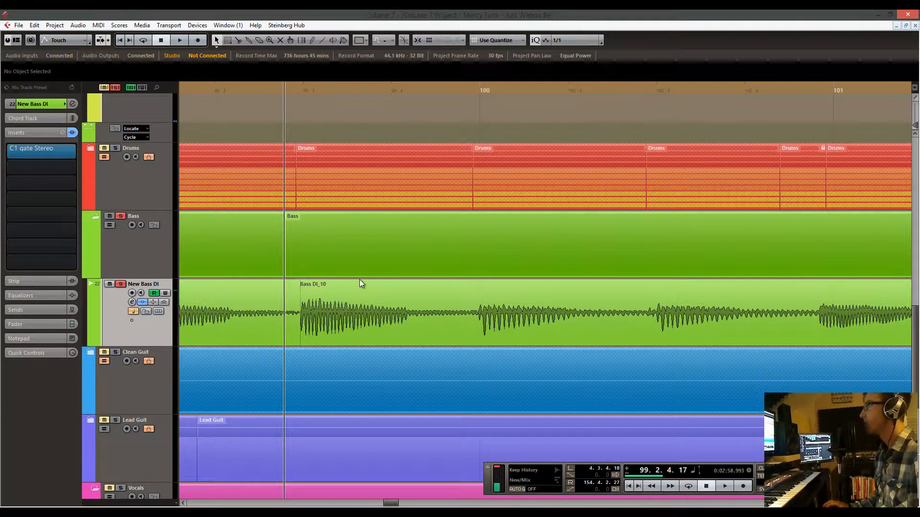
scroll(362, 280, "up", 3)
scroll(309, 282, "down", 5)
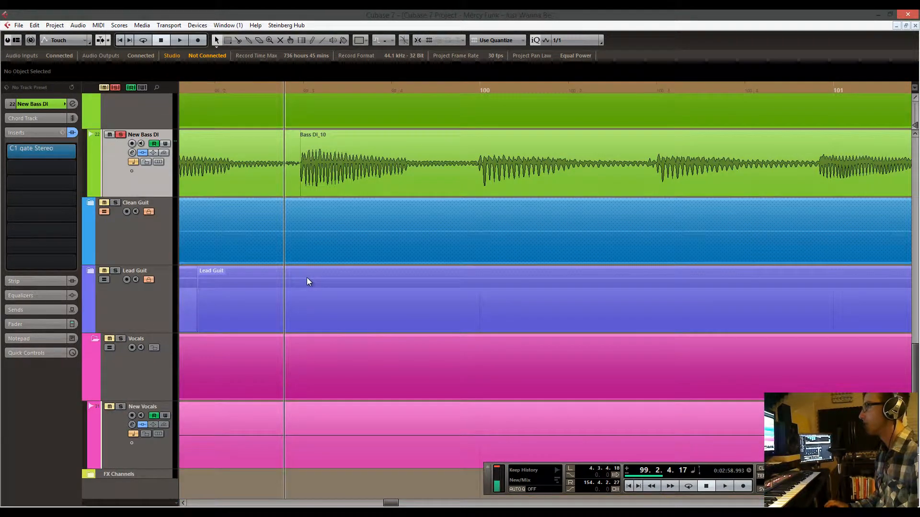
scroll(306, 277, "up", 5)
scroll(307, 277, "down", 2)
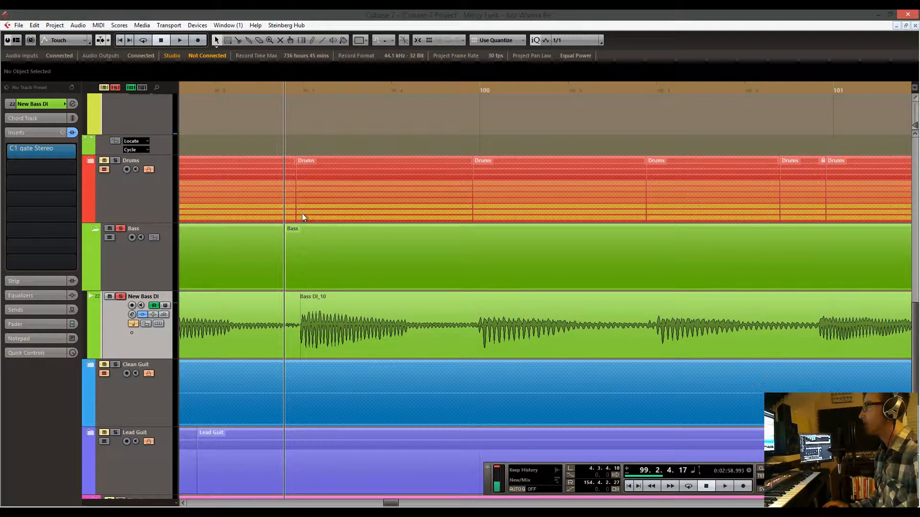
scroll(394, 190, "up", 1)
scroll(394, 191, "right", 1)
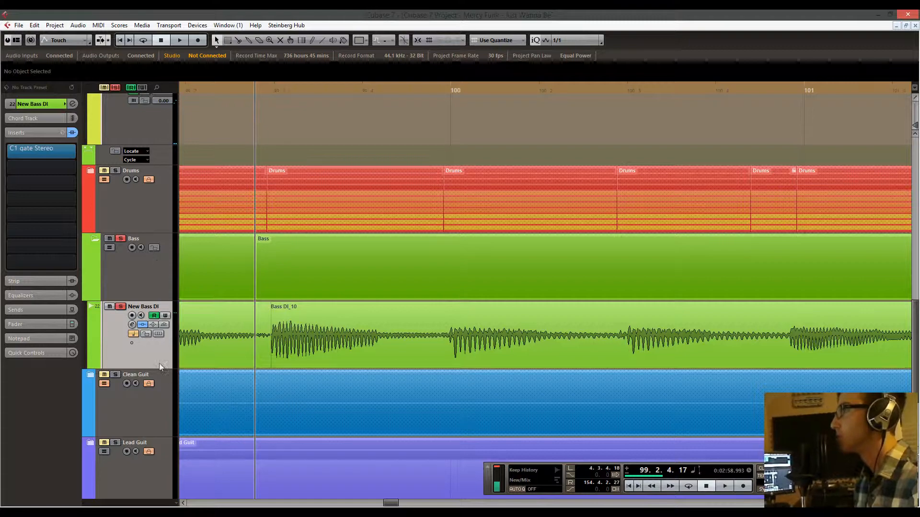
Examine the kick, snare and tom tracks inside the Drums folder, collapse it, and look over the bass, guitar and vocal tracks.
left_click(91, 172)
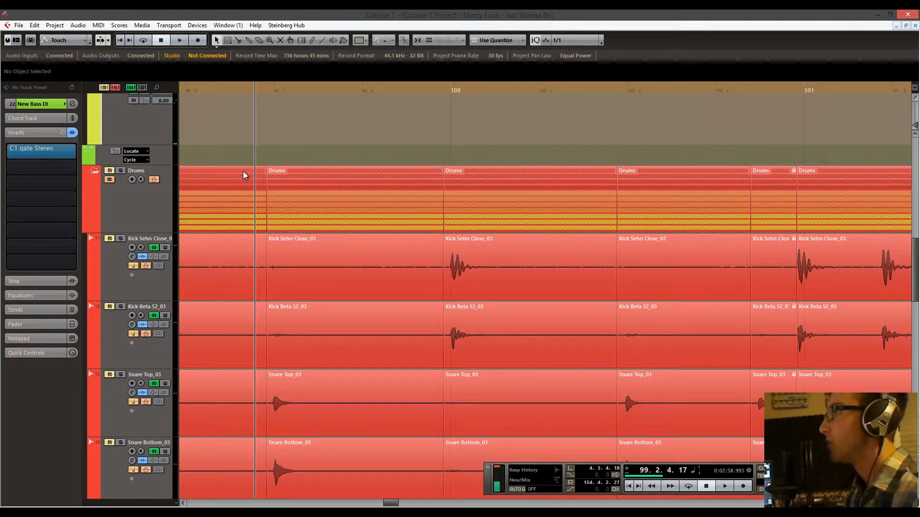
scroll(294, 180, "down", 3)
scroll(295, 179, "down", 1)
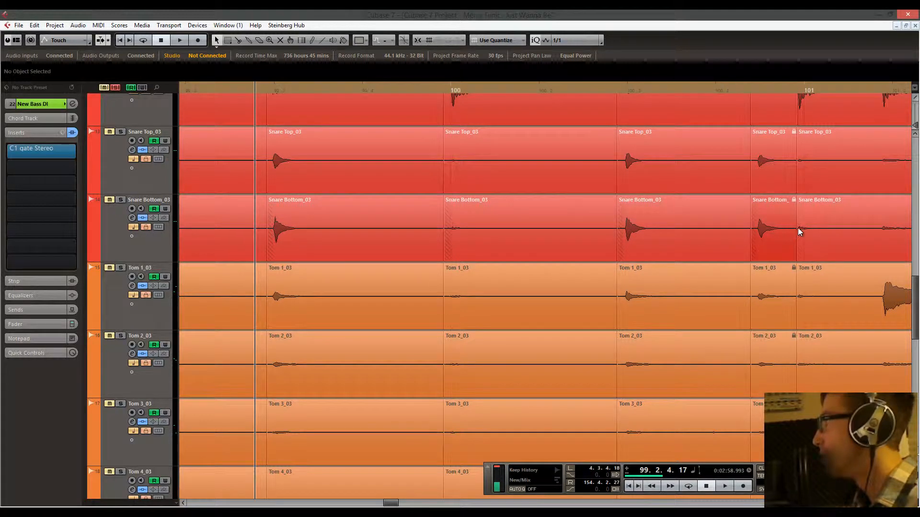
scroll(793, 227, "up", 4)
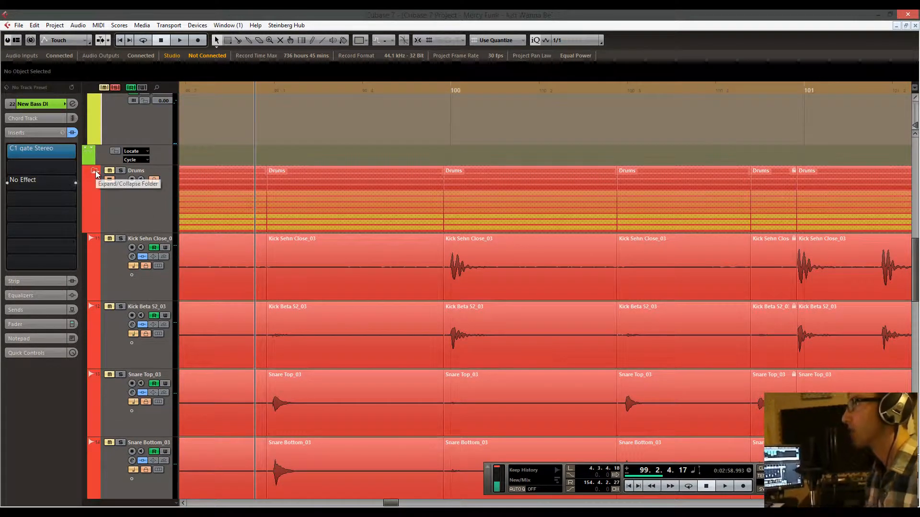
left_click(96, 170)
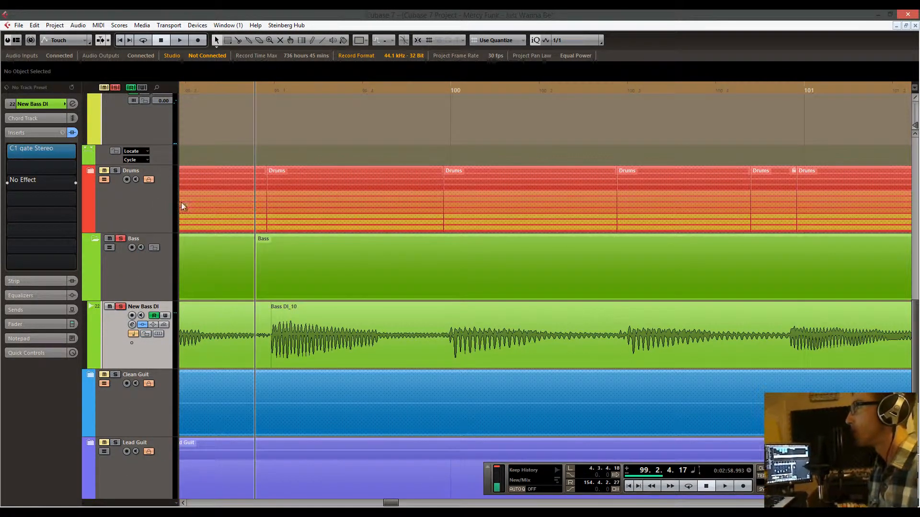
scroll(211, 331, "down", 2)
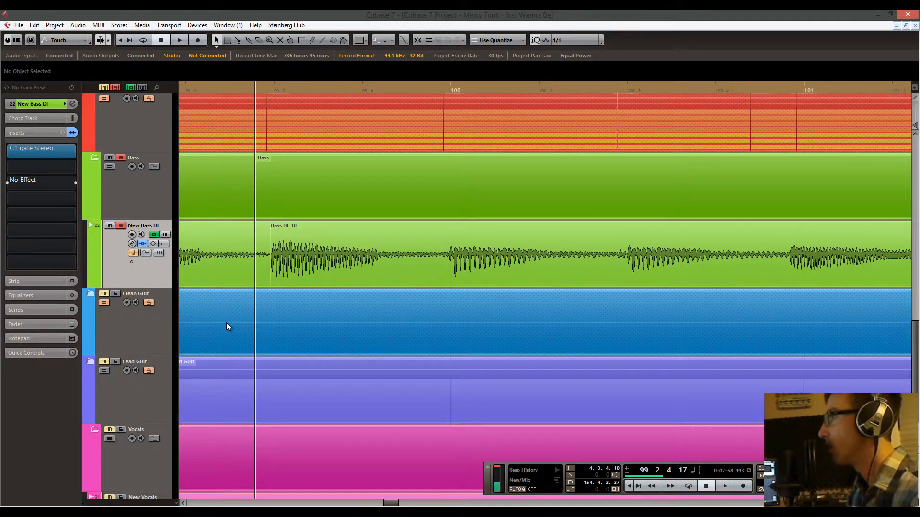
scroll(226, 323, "down", 2)
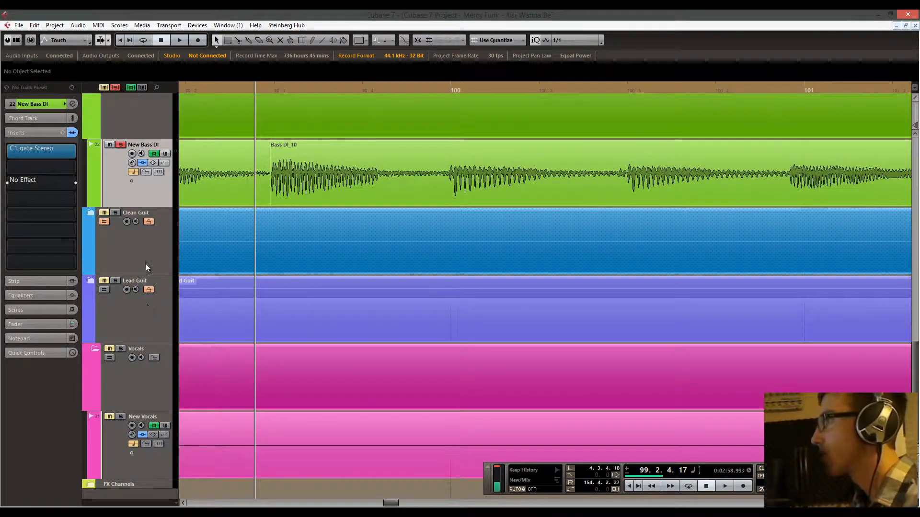
scroll(326, 283, "up", 6)
scroll(326, 279, "down", 3)
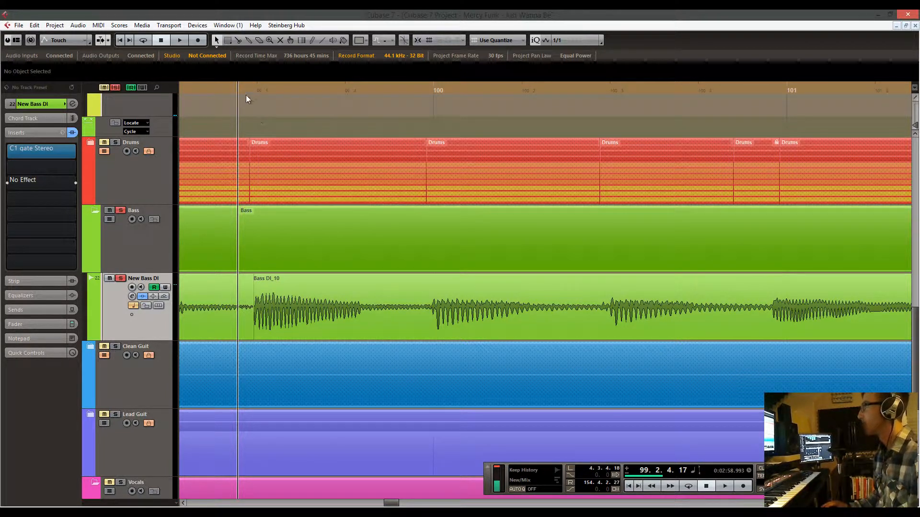
Place the playhead at 99.2.4.5, just before the start of the New Bass DI event ahead of bar 100.
left_click(233, 87)
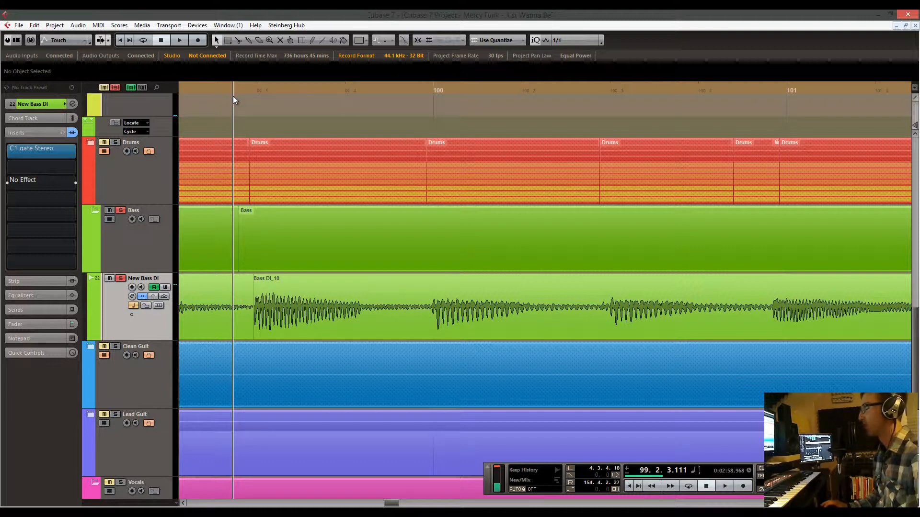
left_click_drag(366, 158, 294, 166)
left_click(263, 90)
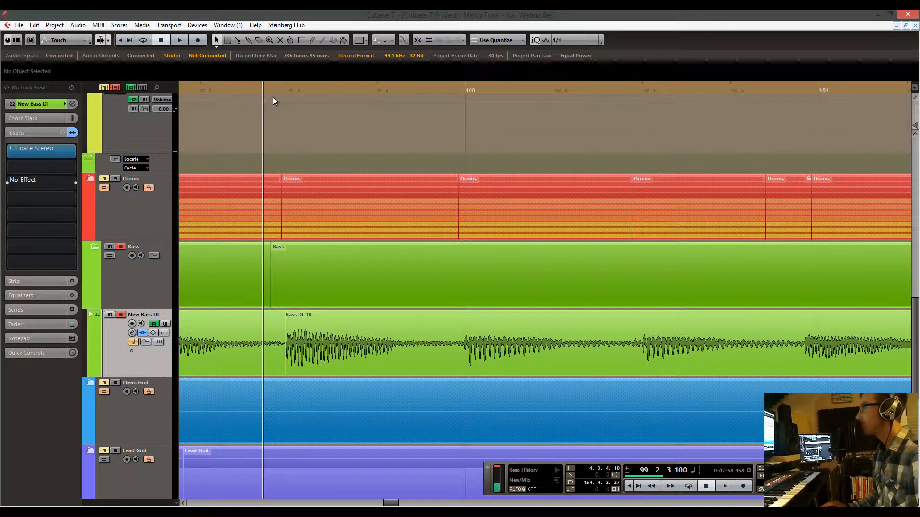
left_click_drag(273, 92, 271, 75)
left_click_drag(559, 210, 498, 220)
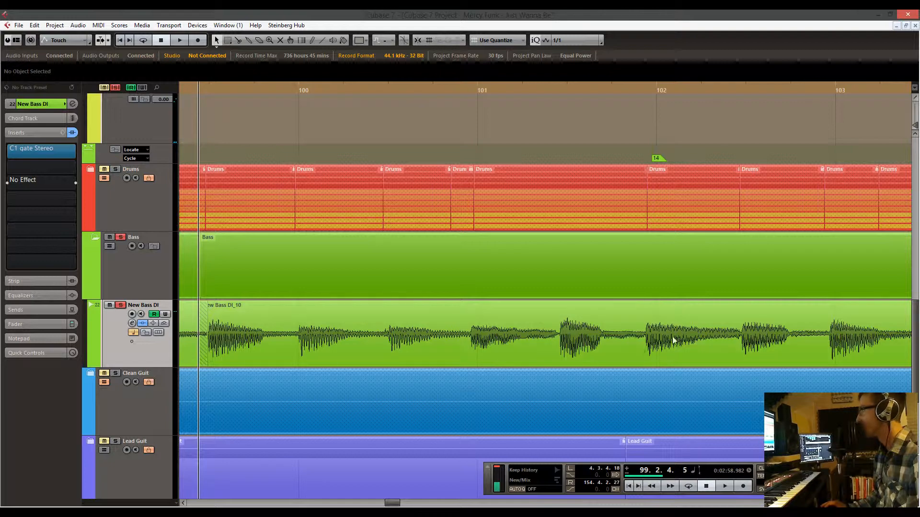
left_click_drag(671, 319, 645, 318)
Turn off solo on the Bass folder track while playing the section up to bar 102.
key("space")
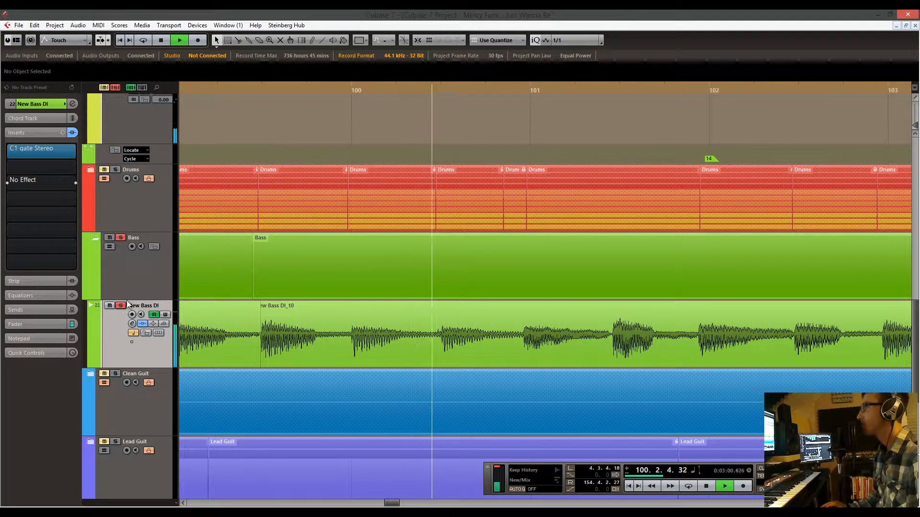
left_click(118, 238)
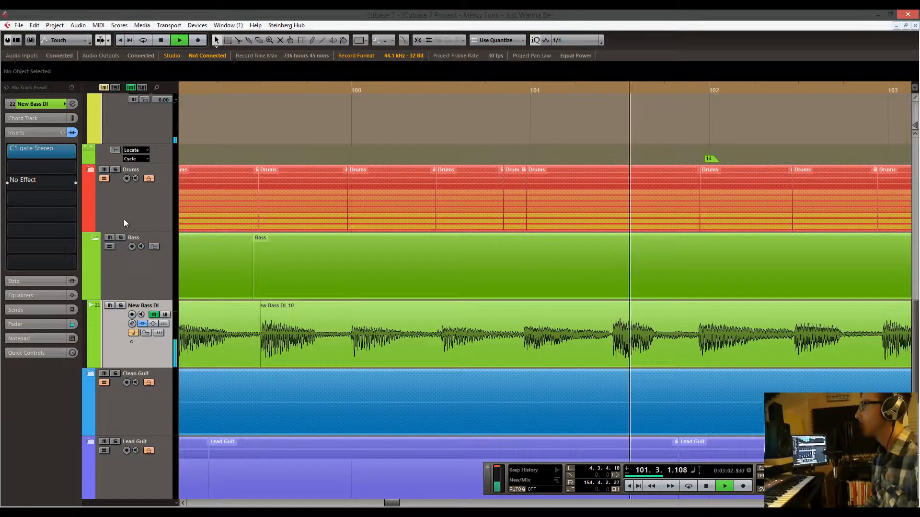
left_click_drag(714, 231, 607, 228)
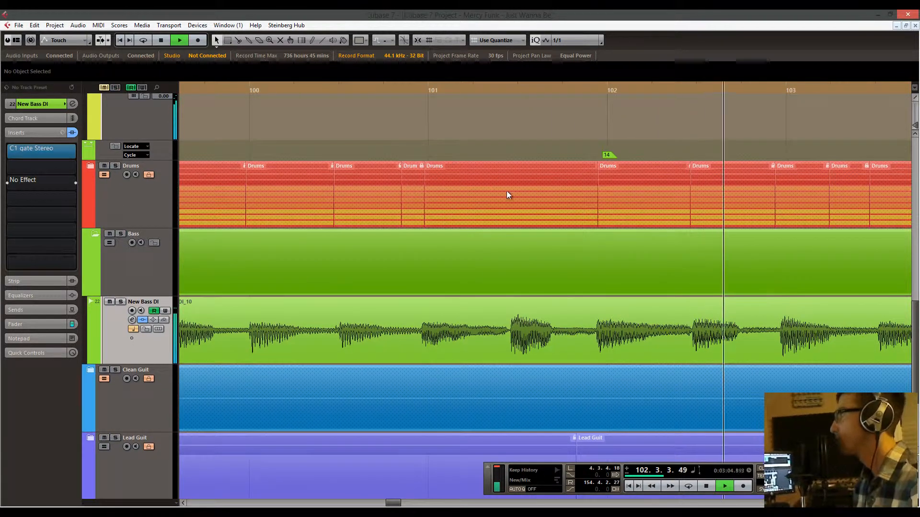
key("space")
Play the bass together with the other tracks again from before bar 100 to about bar 103.
left_click_drag(311, 114, 665, 141)
key("space")
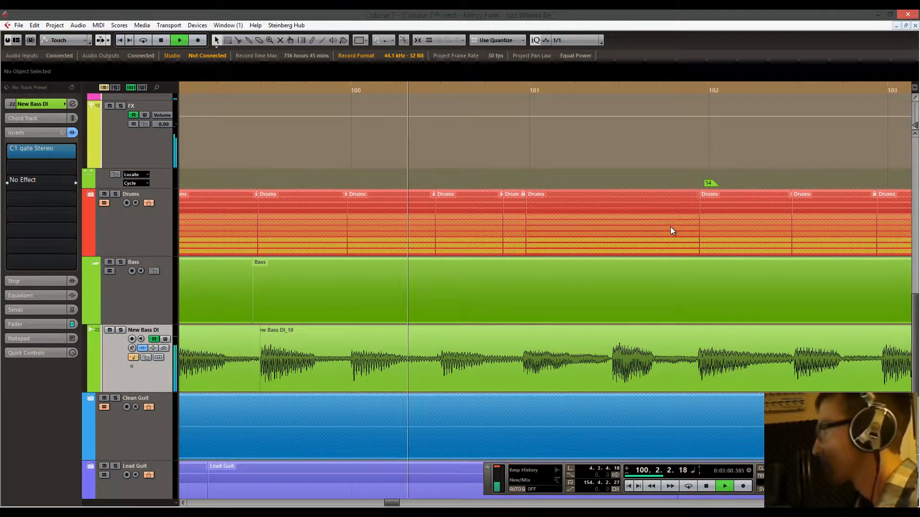
left_click_drag(689, 239, 529, 208)
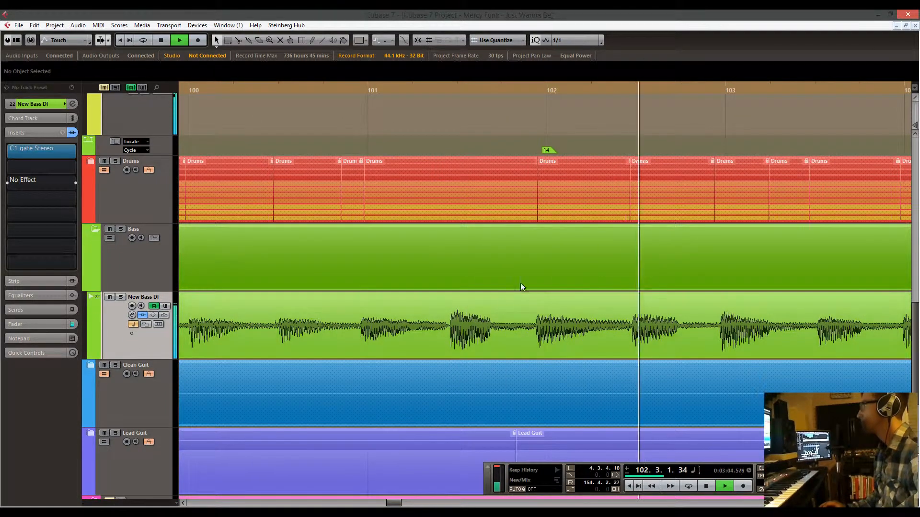
key("space")
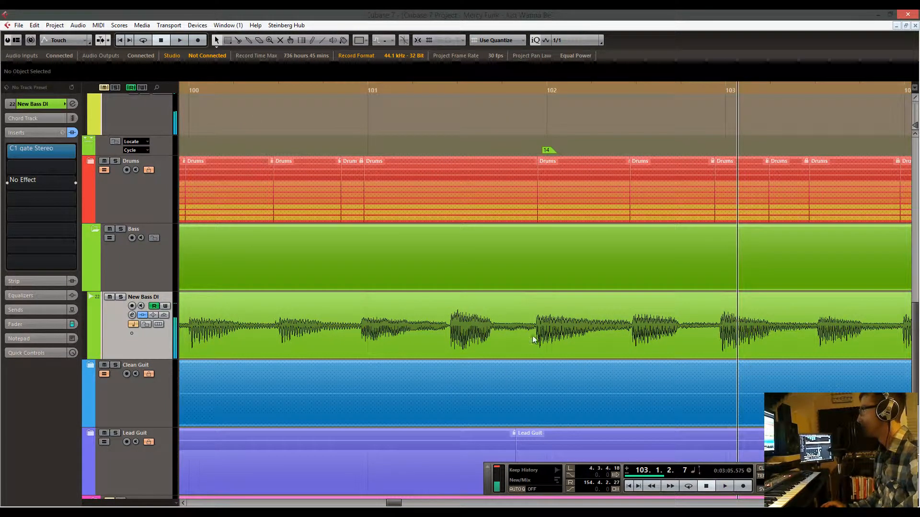
Split the New Bass DI event at about 101.4.3.111, at the note attack just before bar 102.
left_click_drag(626, 287, 485, 302)
left_click_drag(383, 88, 382, 113)
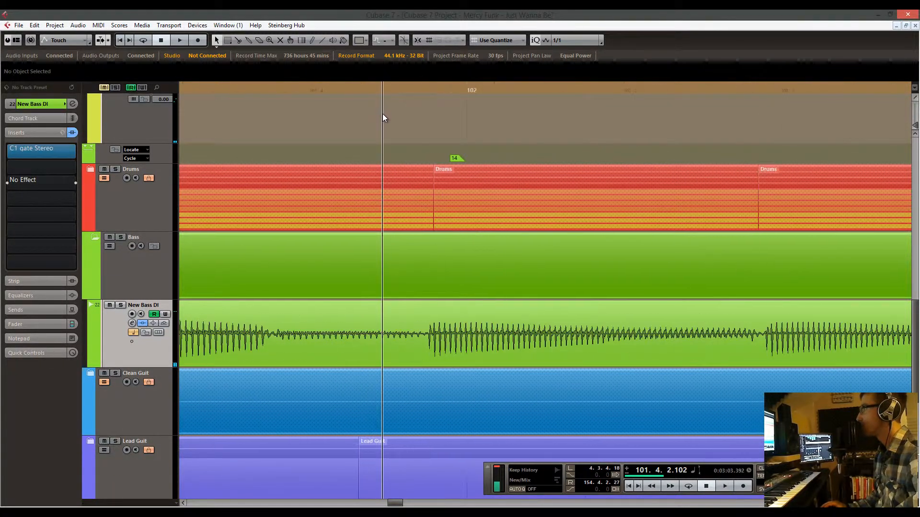
left_click_drag(499, 173, 407, 168)
left_click_drag(330, 89, 326, 60)
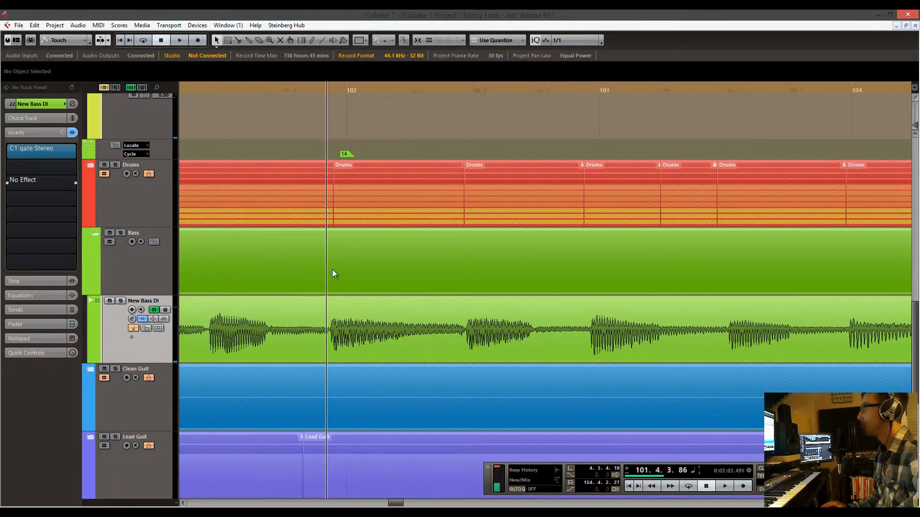
right_click(337, 327)
left_click(357, 325)
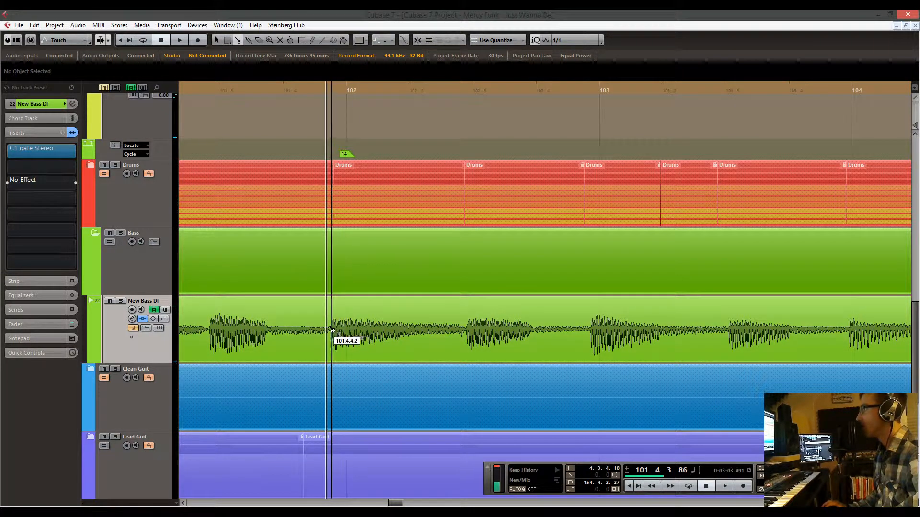
left_click_drag(332, 330, 331, 335)
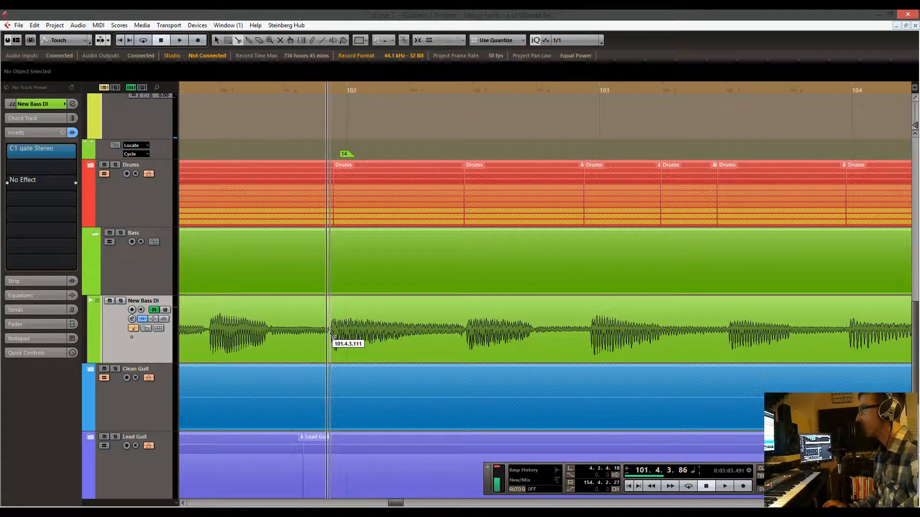
left_click(330, 331)
Compare the New Bass DI waveform with the drum edits from bar 98 to bar 111, around the new split.
left_click_drag(598, 311, 522, 327)
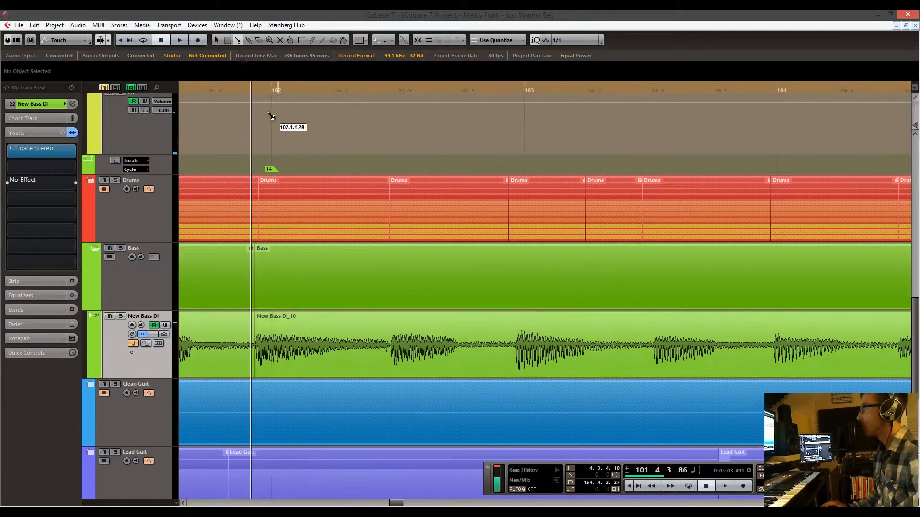
left_click_drag(261, 94, 258, 135)
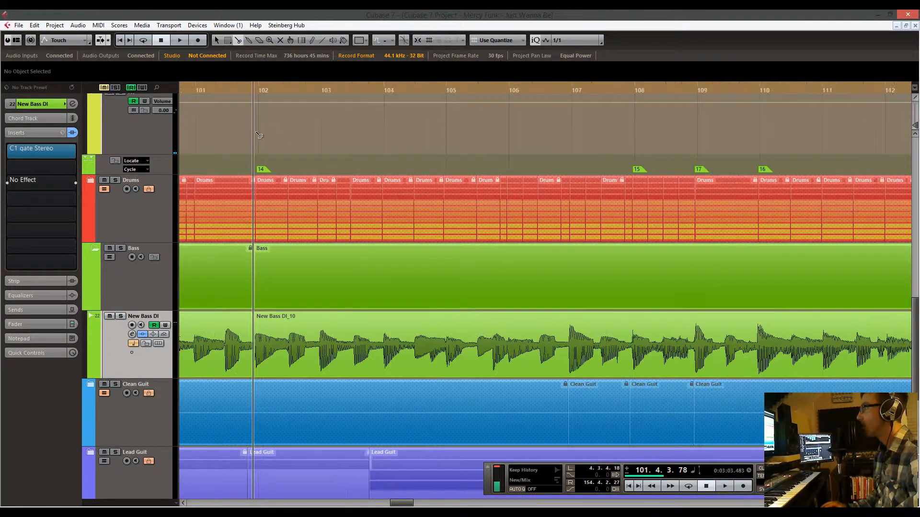
left_click_drag(320, 212, 354, 210)
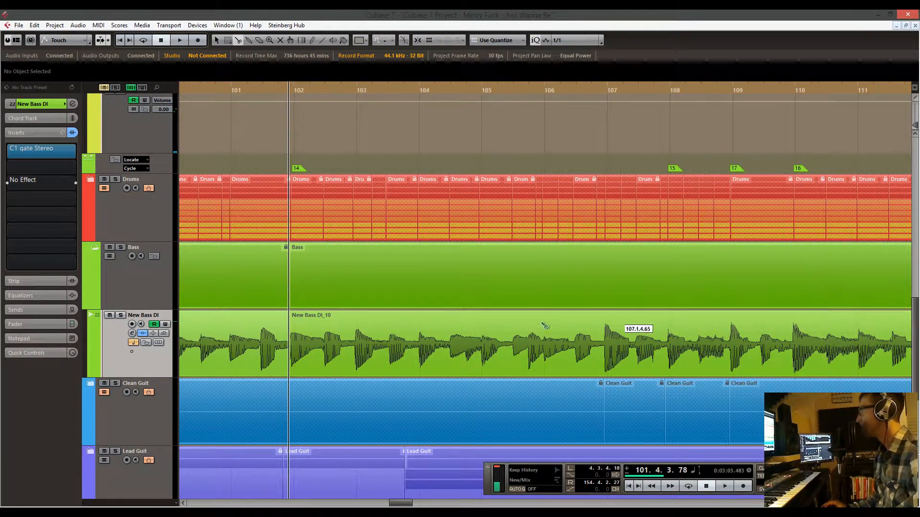
left_click_drag(555, 320, 700, 325)
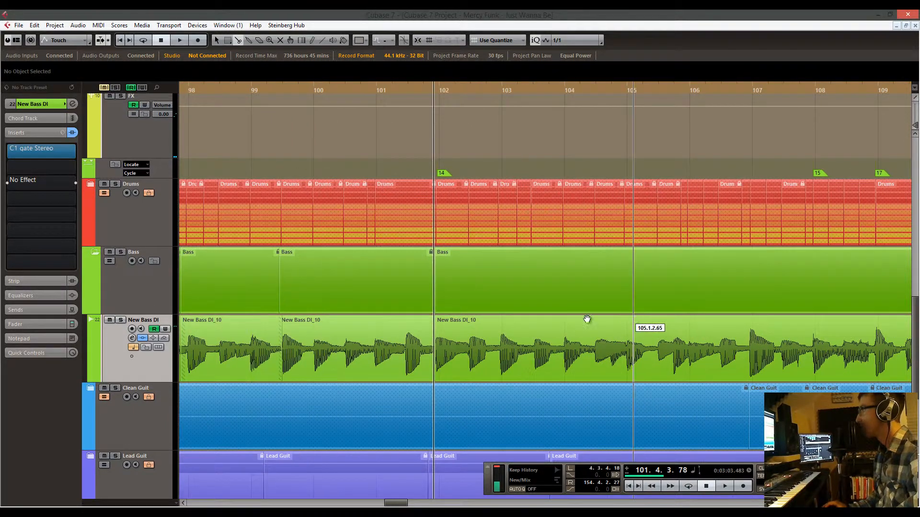
left_click_drag(587, 320, 456, 307)
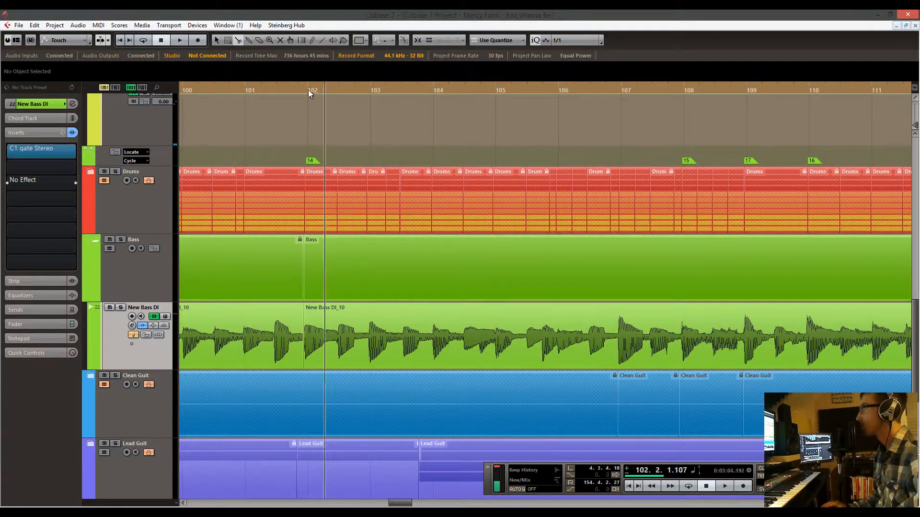
Play from just before bar 102 to past bar 104, and split the New Bass DI event at the note attack at bar 104.
left_click_drag(293, 91, 228, 113)
left_click_drag(450, 167, 379, 164)
key("space")
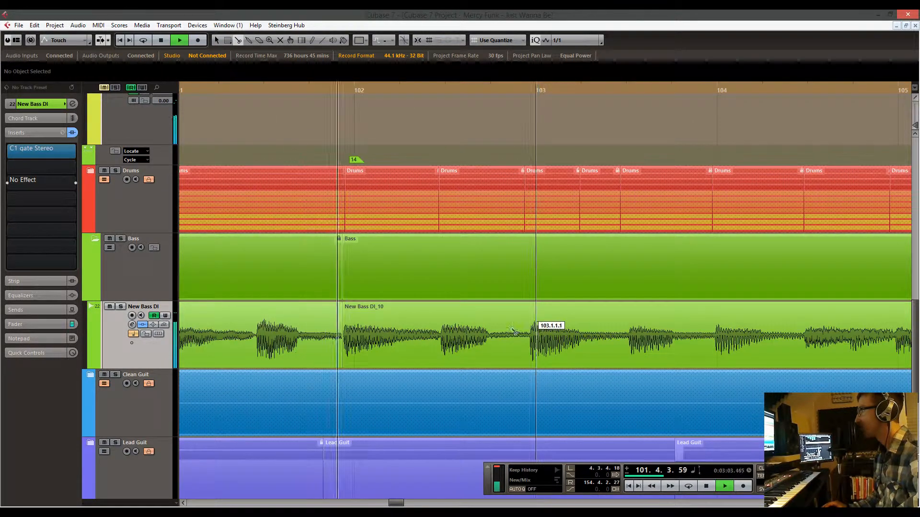
left_click_drag(582, 332, 506, 344)
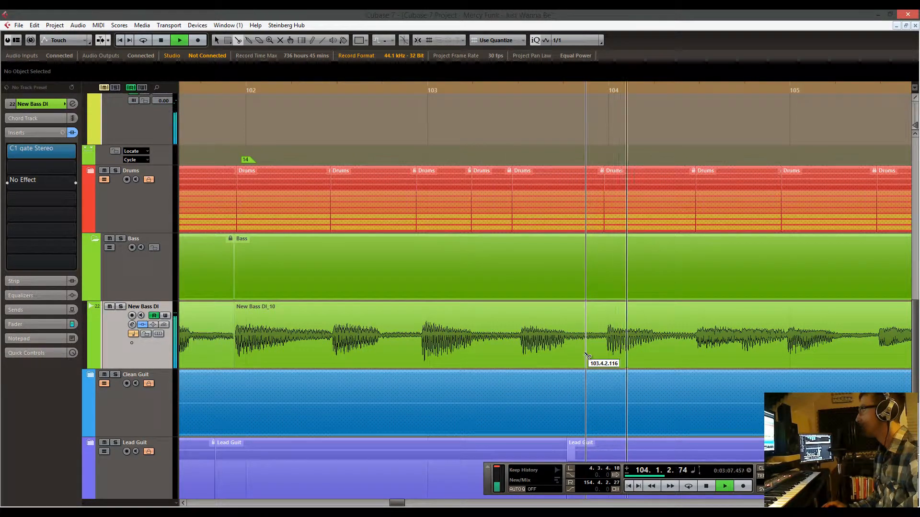
key("space")
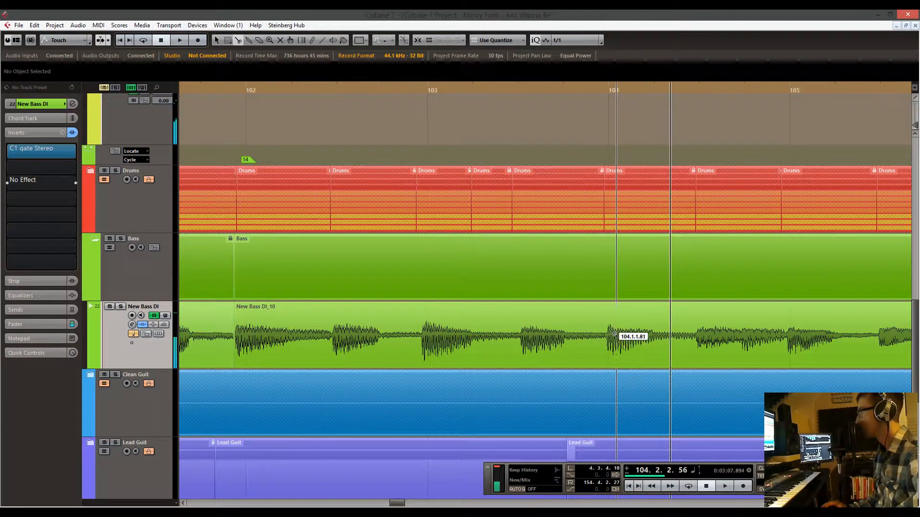
left_click(607, 341)
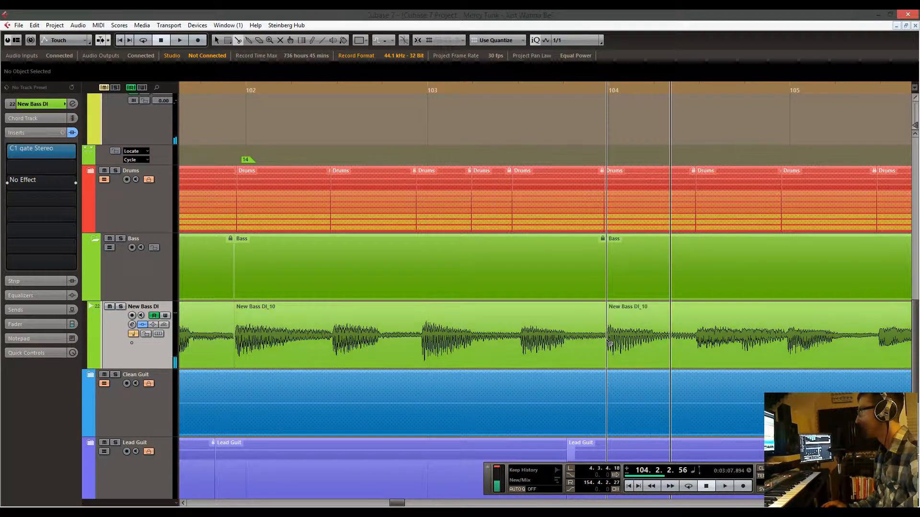
left_click_drag(484, 326, 546, 331)
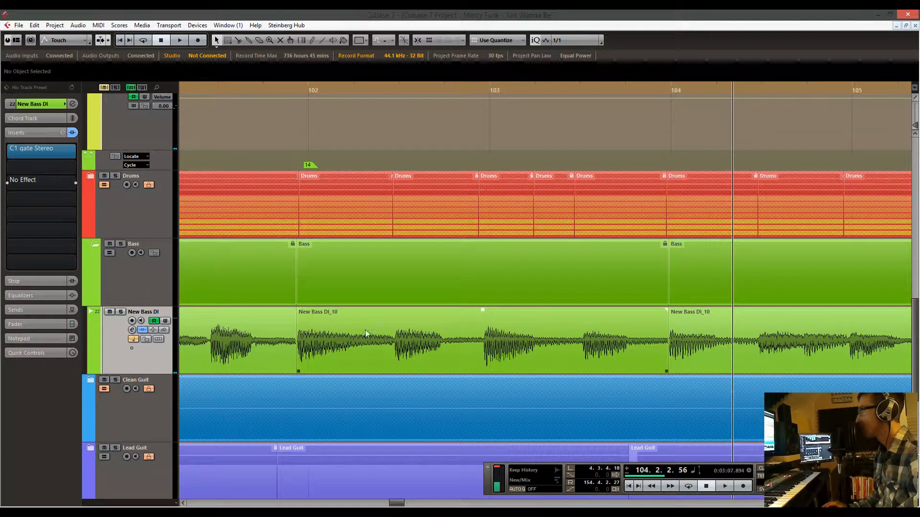
Move the New Bass DI event between bars 102 and 104 to start at 101.4.4.93.
left_click(457, 338)
left_click_drag(495, 312, 537, 322)
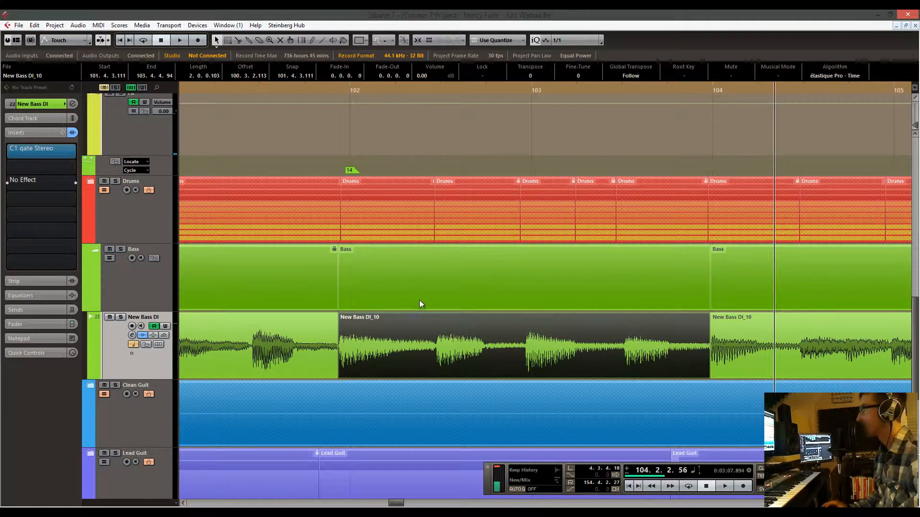
left_click_drag(332, 88, 355, 335)
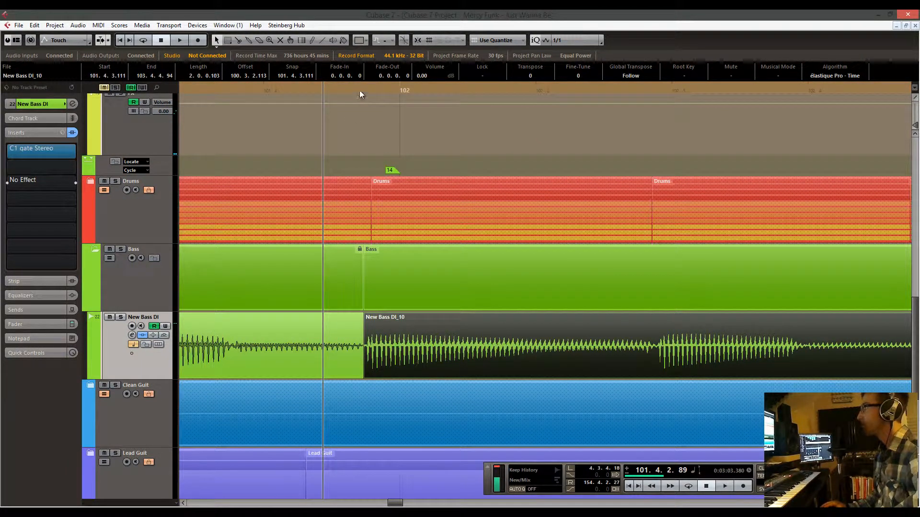
left_click_drag(359, 94, 360, 367)
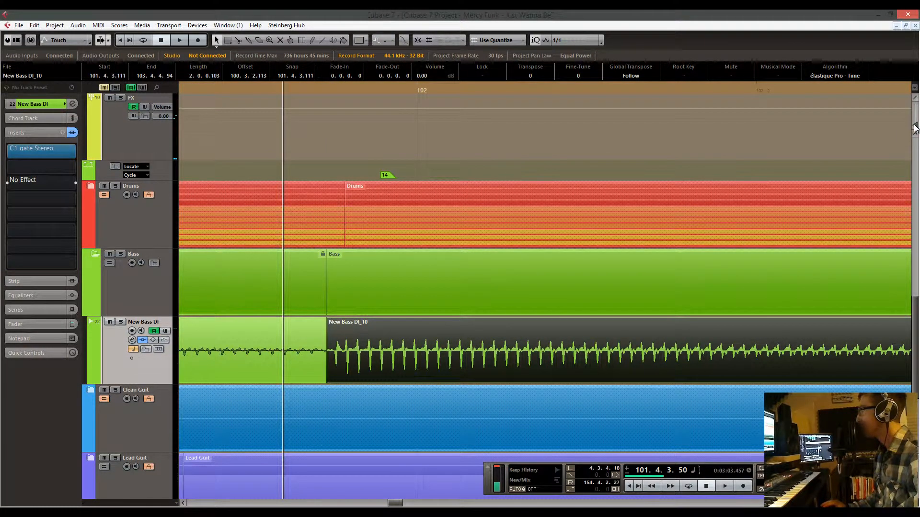
left_click_drag(915, 126, 915, 128)
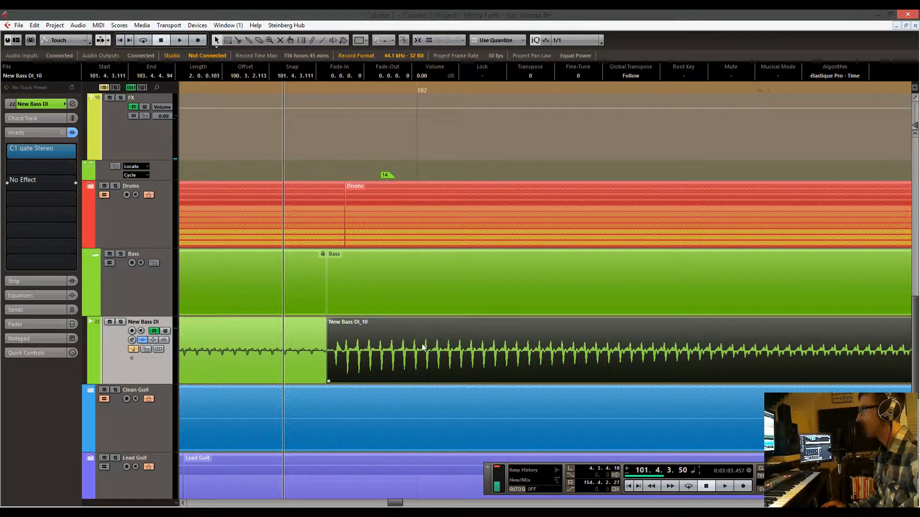
left_click_drag(422, 343, 445, 344)
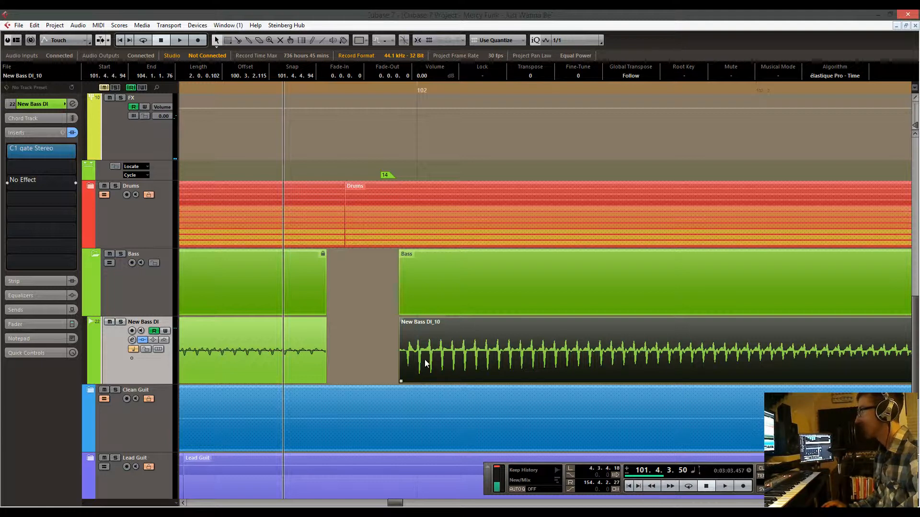
left_click_drag(425, 360, 425, 360)
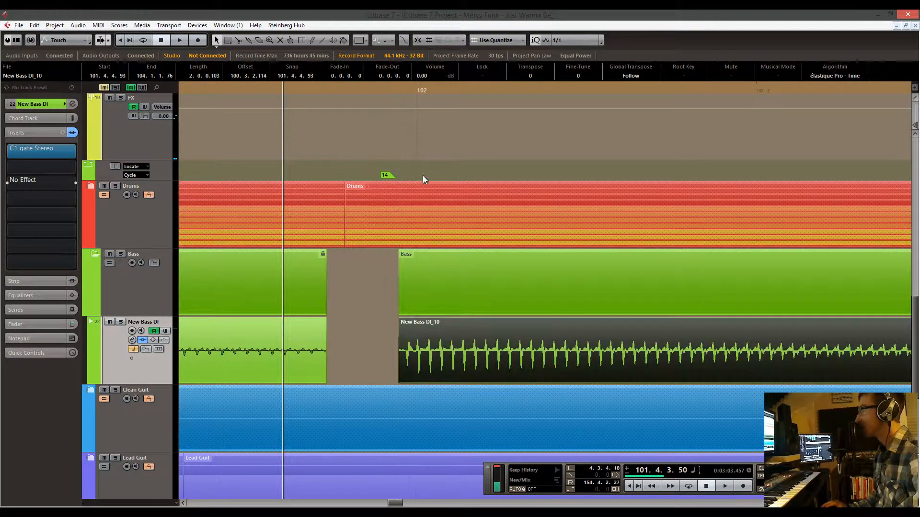
left_click(358, 366)
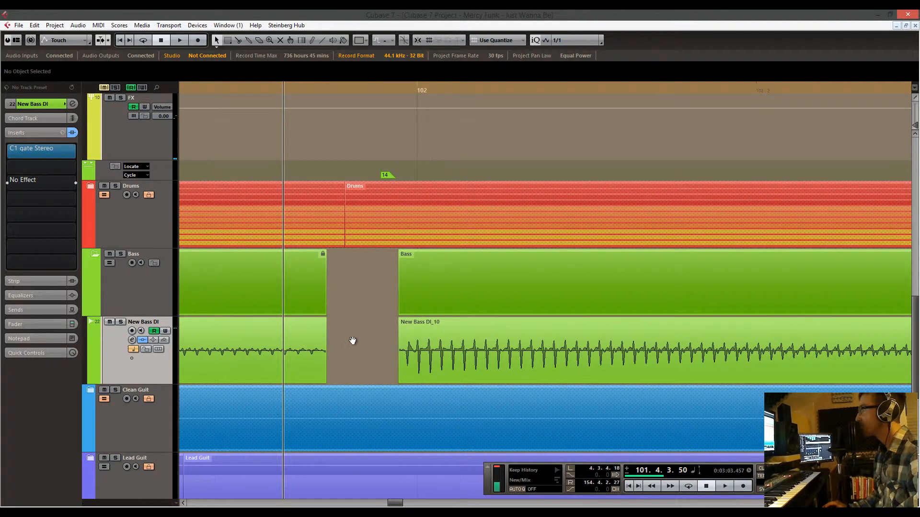
Play the moved New Bass DI event together with the other tracks from before bar 102.
scroll(345, 350, "down", 1)
scroll(345, 350, "left", 1)
left_click_drag(347, 91, 245, 154)
key("space")
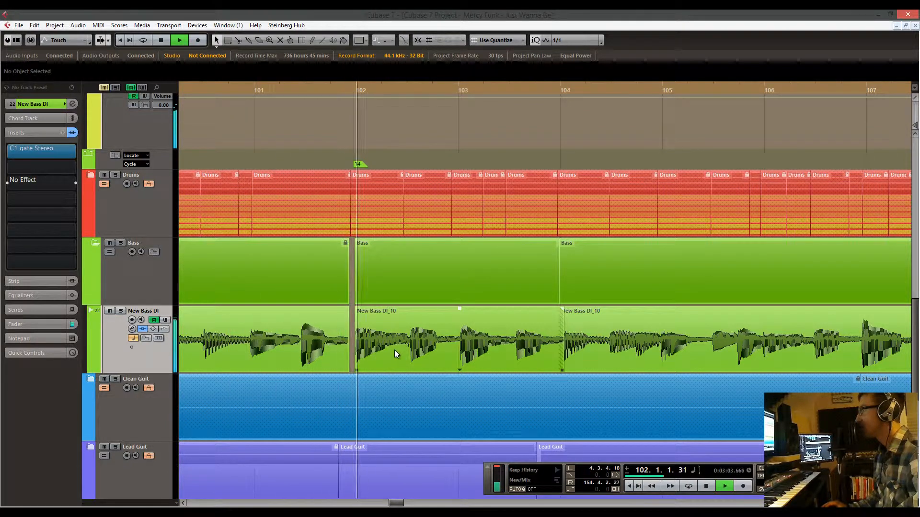
key("space")
Crossfade the two New Bass DI events across the gap before bar 102, and shift the crossfade ahead of the note attack.
left_click_drag(354, 87, 308, 124)
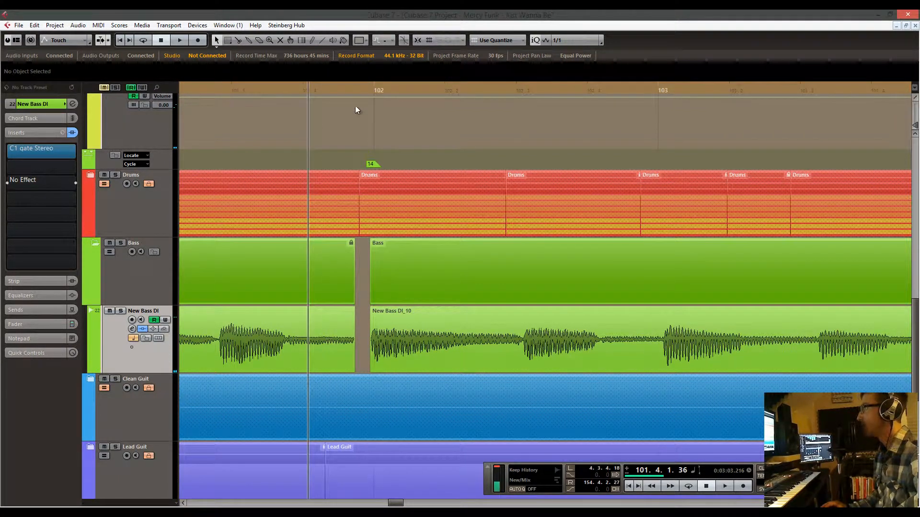
mouse_move(351, 94)
left_mouse_down()
mouse_move(349, 117)
mouse_move(353, 106)
left_mouse_up()
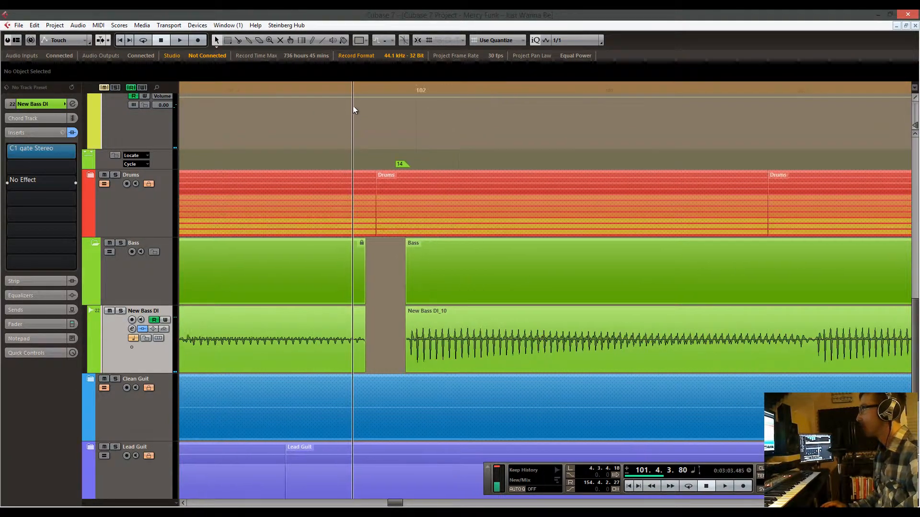
key("Right")
left_click(351, 332, "shift")
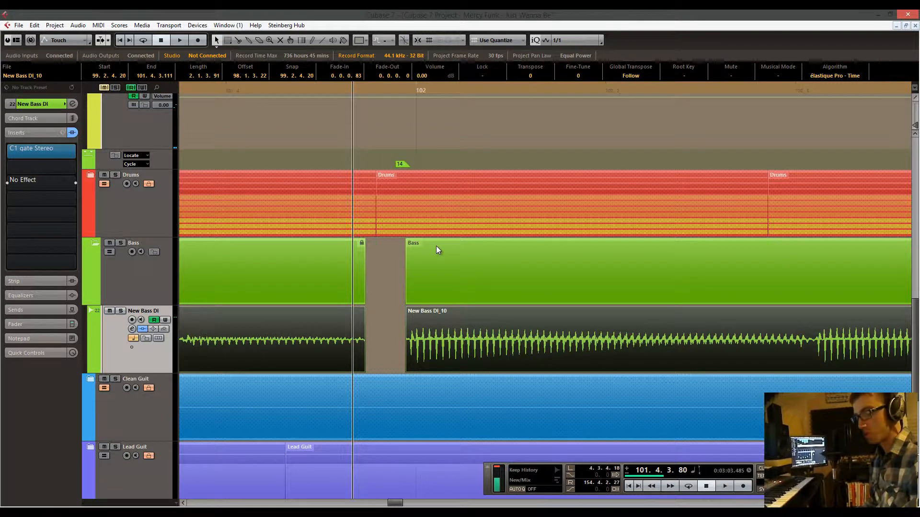
key("x")
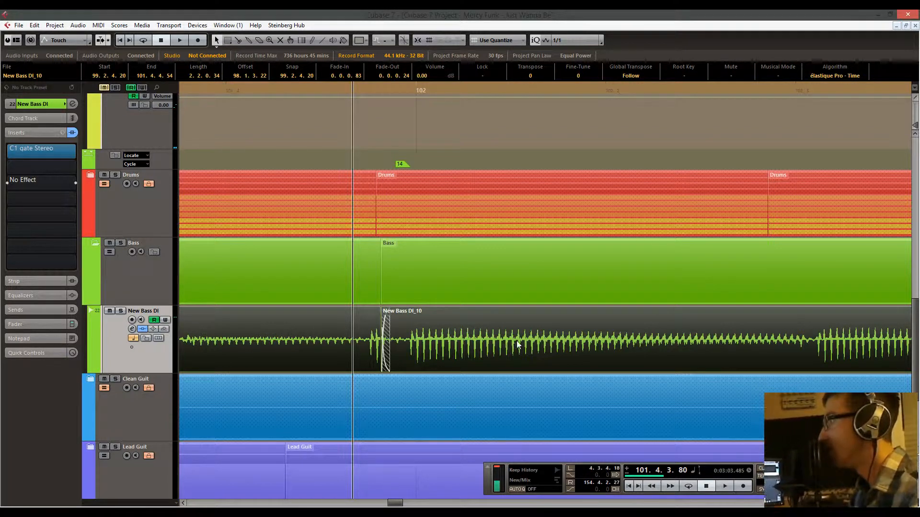
left_click_drag(380, 341, 335, 342)
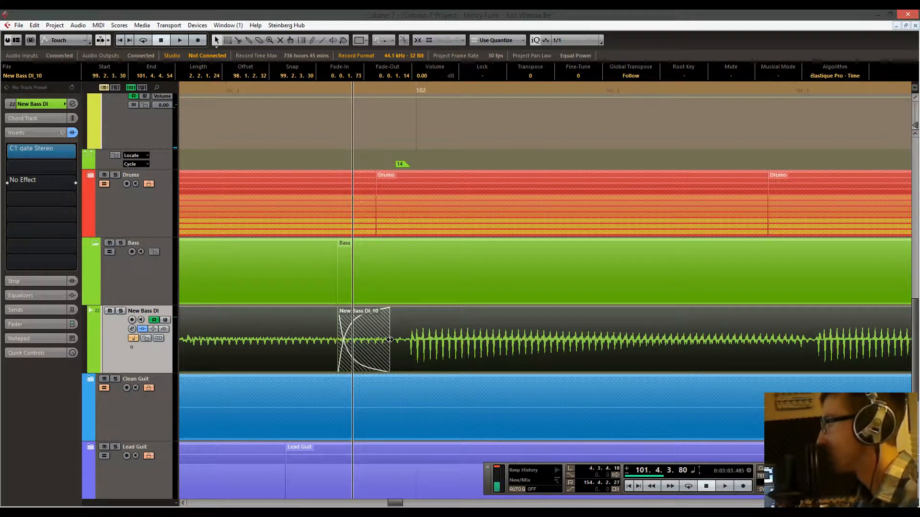
left_click_drag(387, 341, 373, 342)
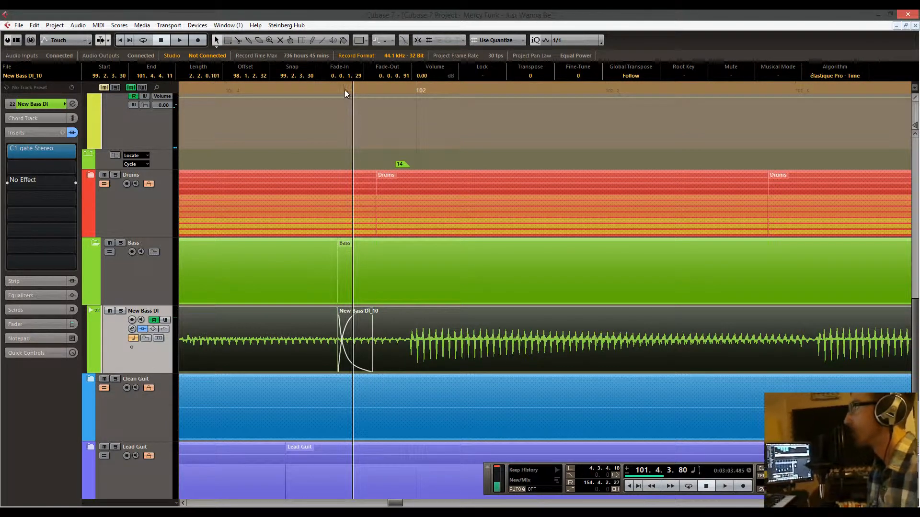
Lengthen the New Bass DI crossfade up to just before the note attack, with the earlier event ending at 101.4.4.87.
left_click_drag(343, 180, 401, 178)
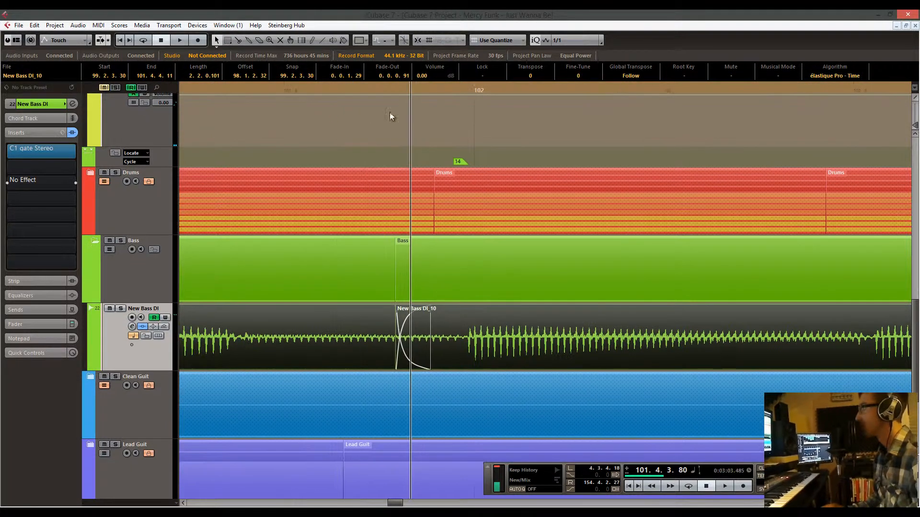
left_click_drag(386, 87, 387, 110)
left_click_drag(610, 318, 527, 321)
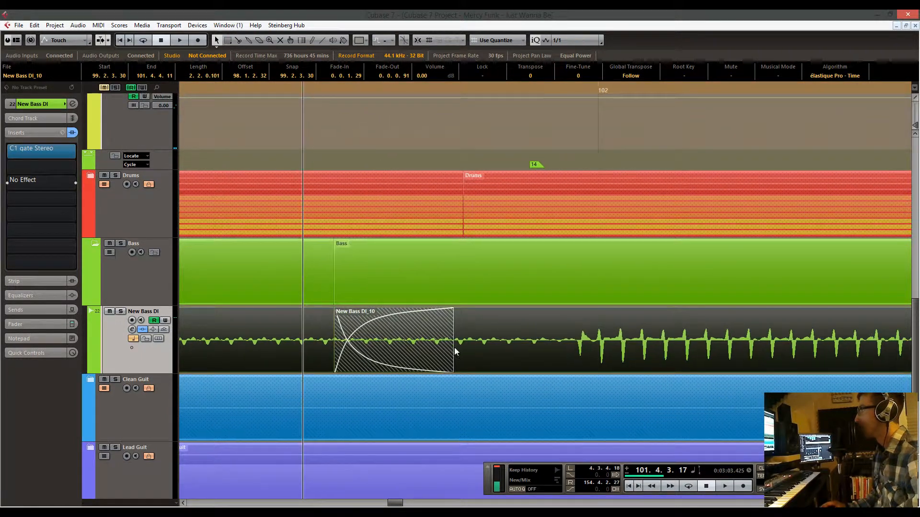
left_click_drag(456, 339, 553, 352)
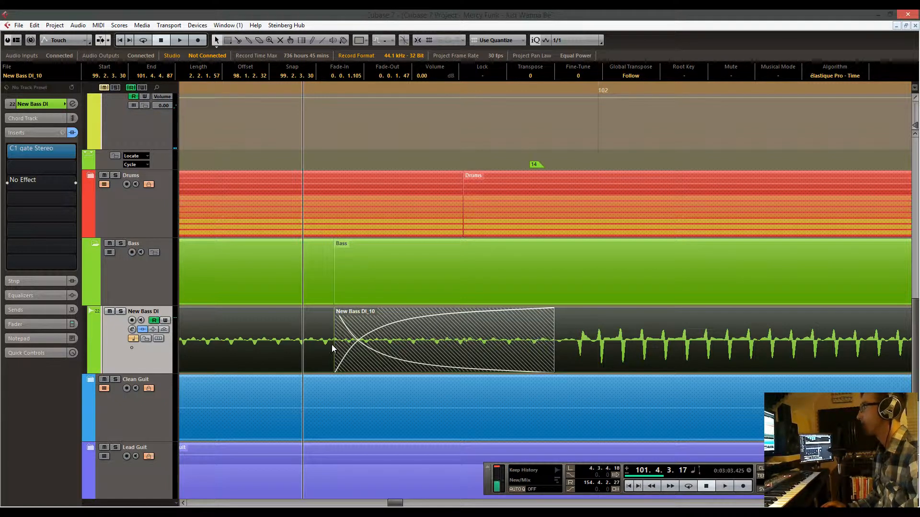
Undo the crossfade and its length adjustments between the two New Bass DI events before bar 102.
key("ctrl+z")
key("ctrl+z")
key("ctrl+z")
key("ctrl+z")
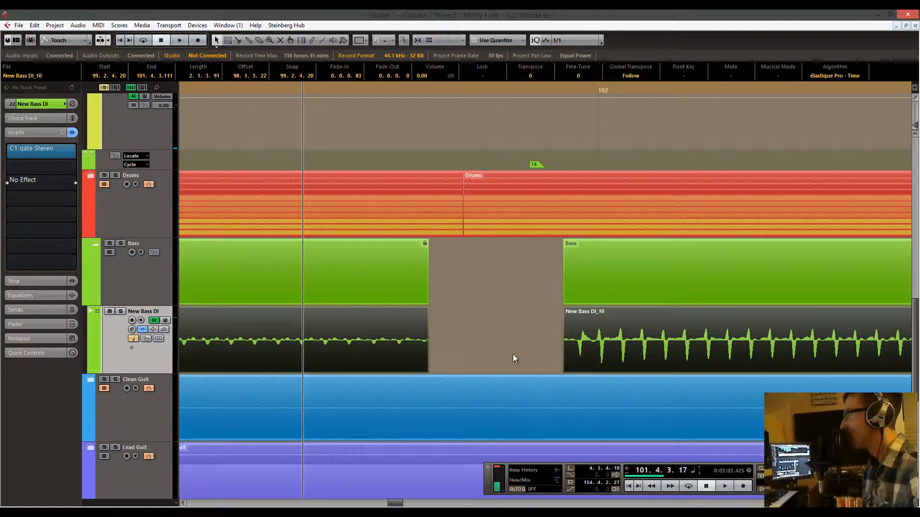
left_click(513, 355)
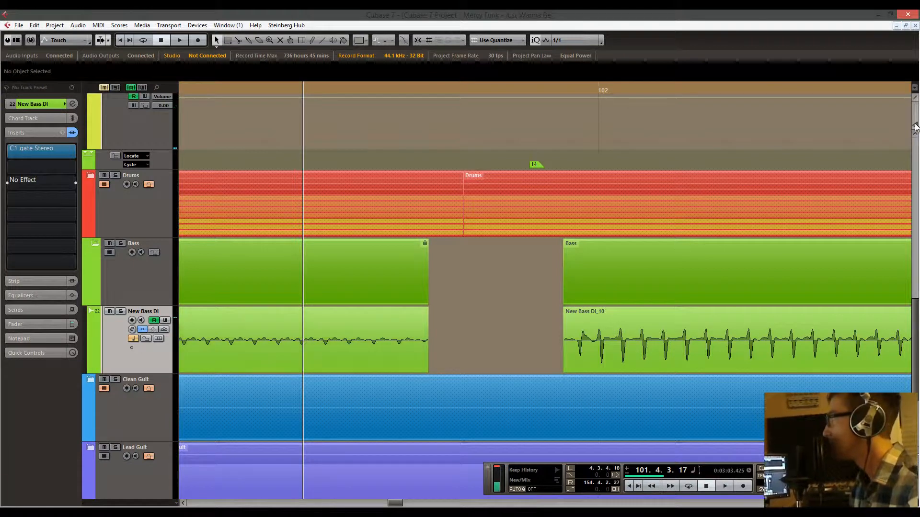
Enlarge the waveform display and trim the end of the New Bass DI event before the gap to 101.4.3.58.
left_click_drag(915, 125, 915, 120)
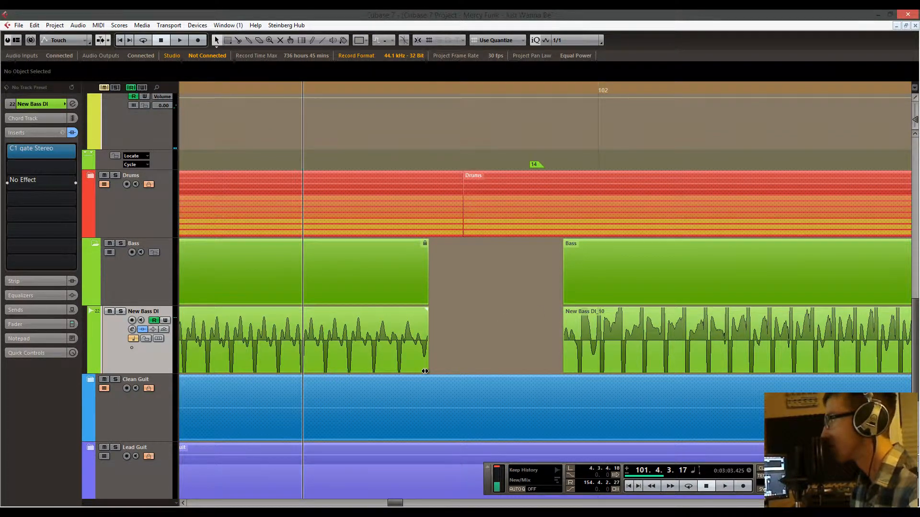
left_click_drag(427, 369, 356, 370)
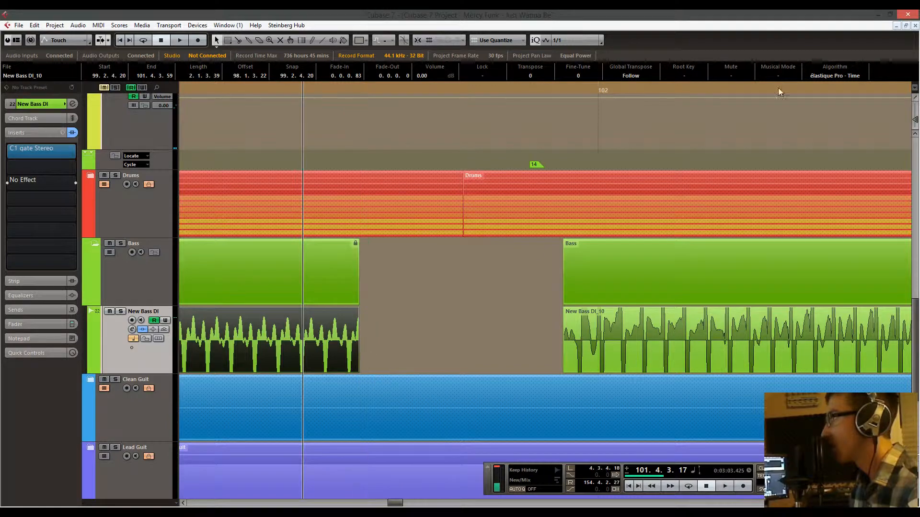
left_click_drag(915, 120, 915, 120)
scroll(902, 288, "down", 1)
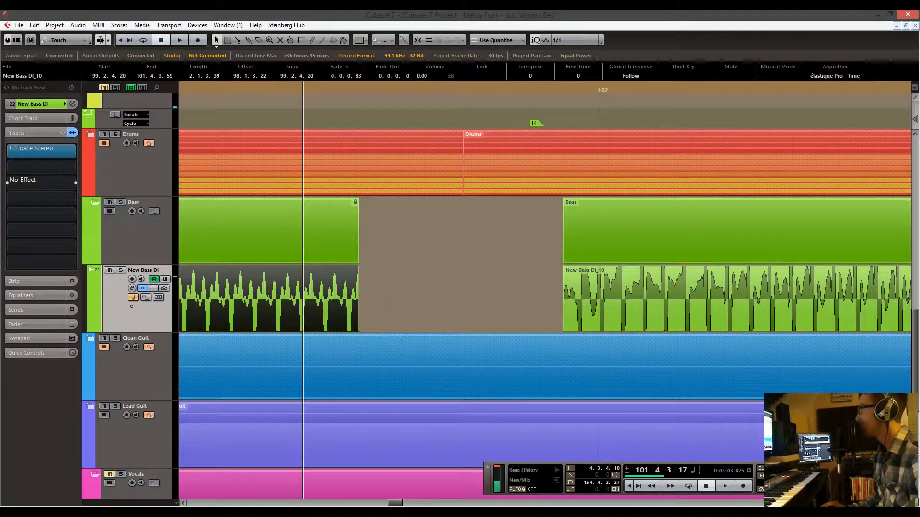
key("h")
key("h")
left_click_drag(803, 268, 624, 280)
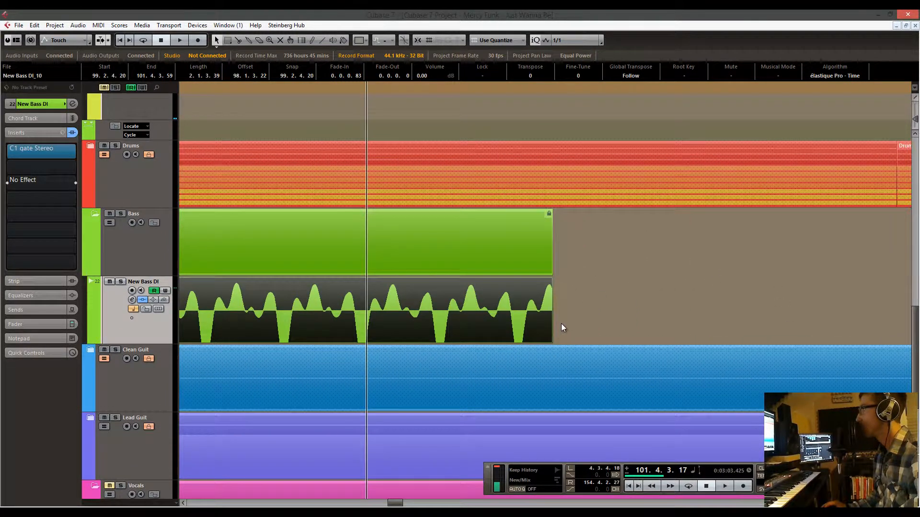
left_click_drag(549, 341, 546, 340)
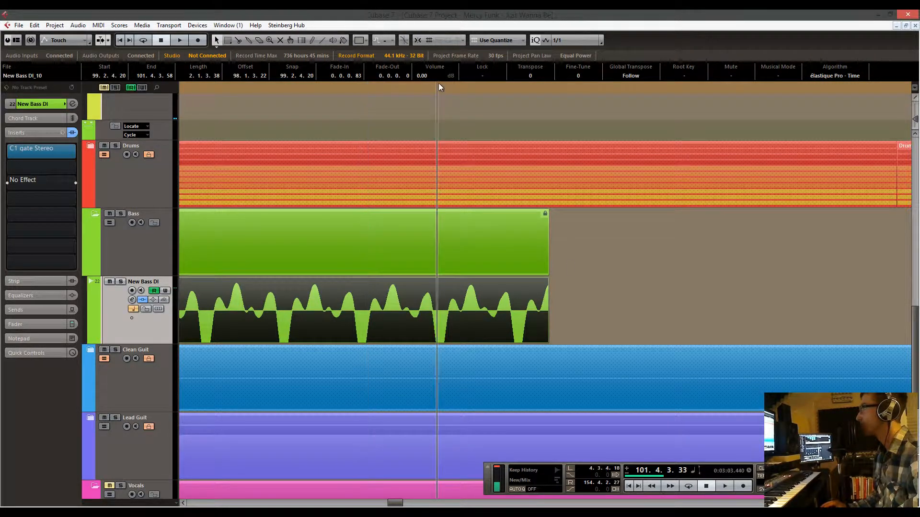
Solo New Bass DI and play across the gap, from about 101.2.2 to 102.1.4.
left_click_drag(439, 86, 199, 108)
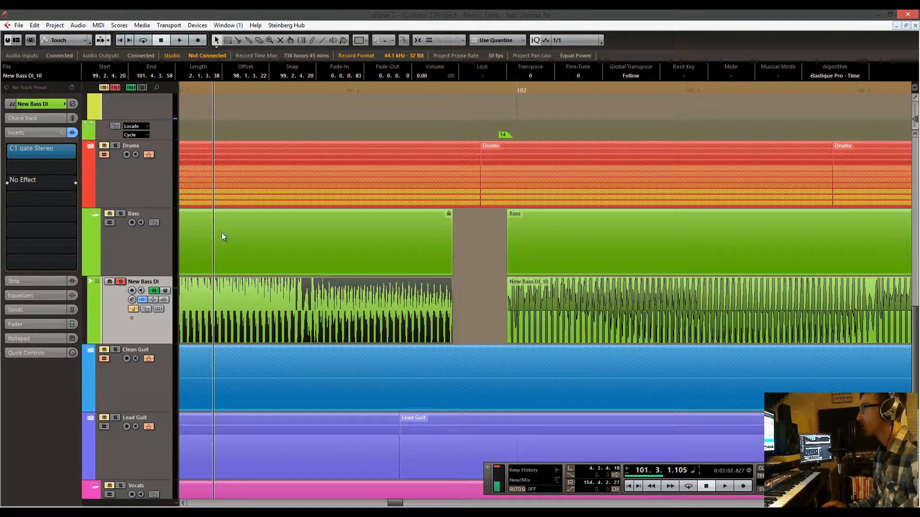
left_click_drag(221, 233, 344, 244)
left_click(284, 89)
key("space")
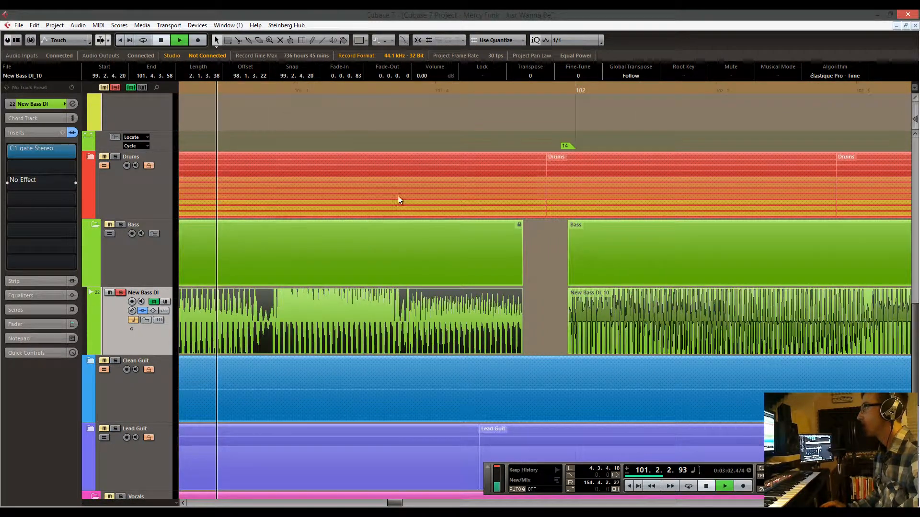
key("space")
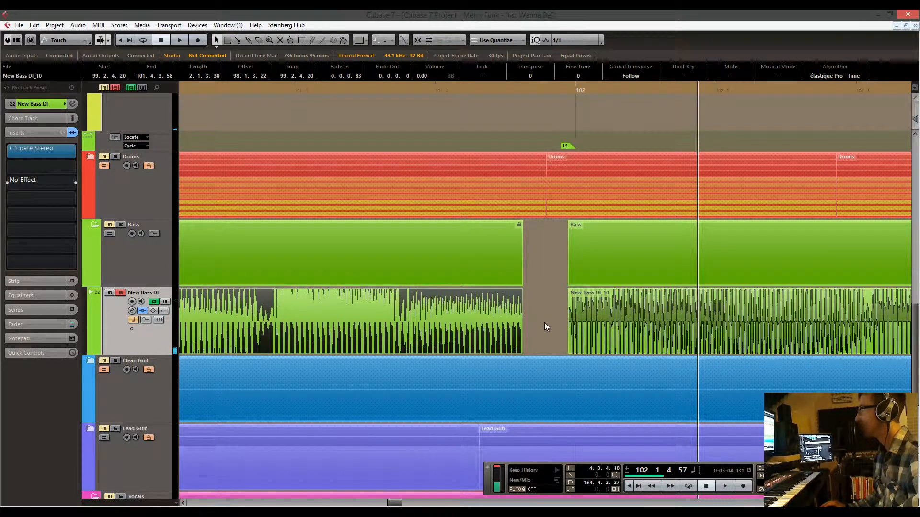
Adjust the end of the New Bass DI event before the gap to a zero crossing of the waveform at 101.4.3.62.
left_click(551, 305)
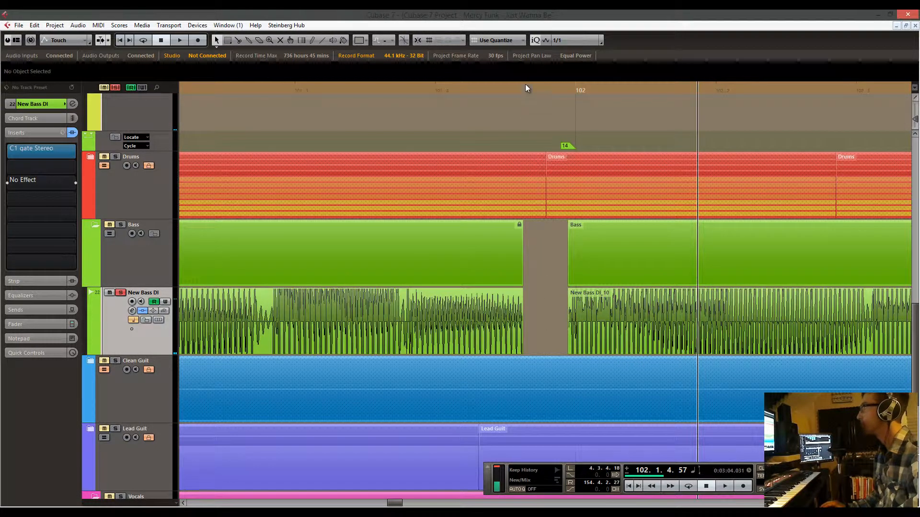
left_click_drag(522, 87, 436, 352)
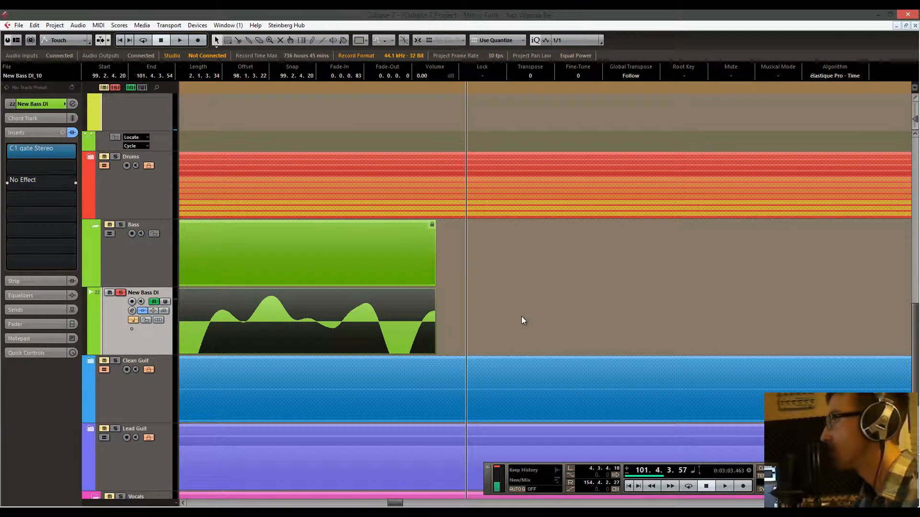
left_click_drag(412, 88, 312, 88)
left_click_drag(426, 203, 483, 211)
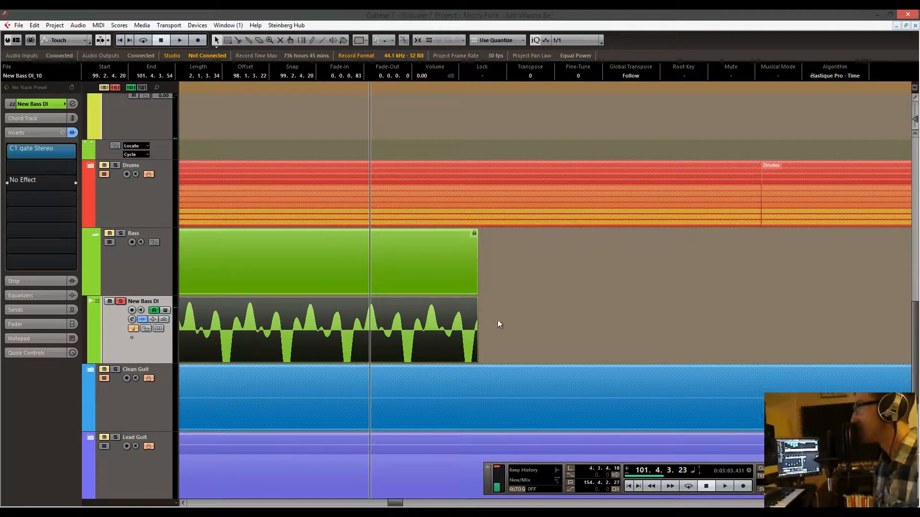
left_click_drag(477, 362, 502, 355)
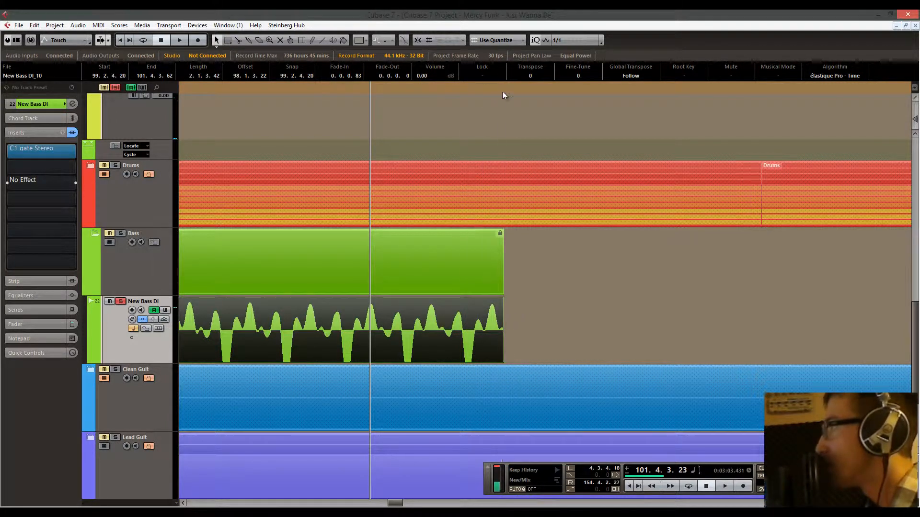
left_click_drag(502, 91, 500, 108)
key("h")
key("h")
key("h")
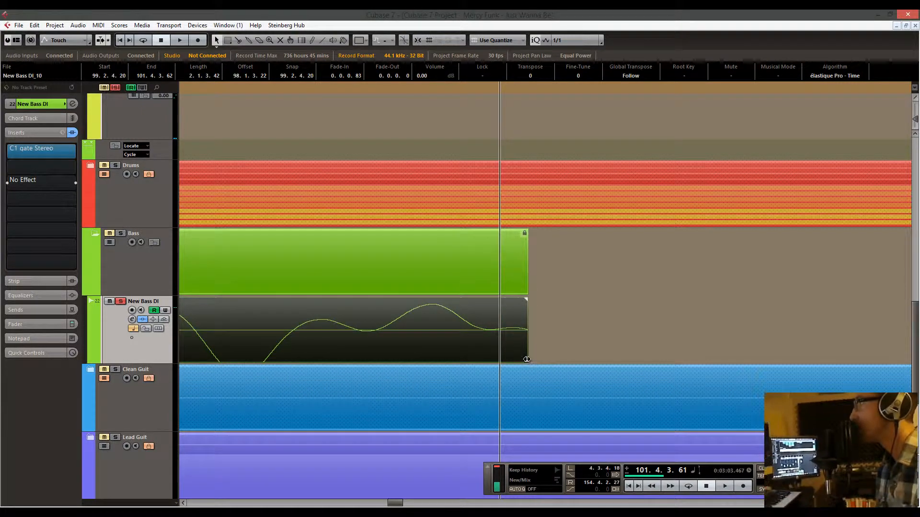
mouse_move(527, 359)
left_mouse_down()
mouse_move(556, 359)
mouse_move(528, 359)
left_mouse_up()
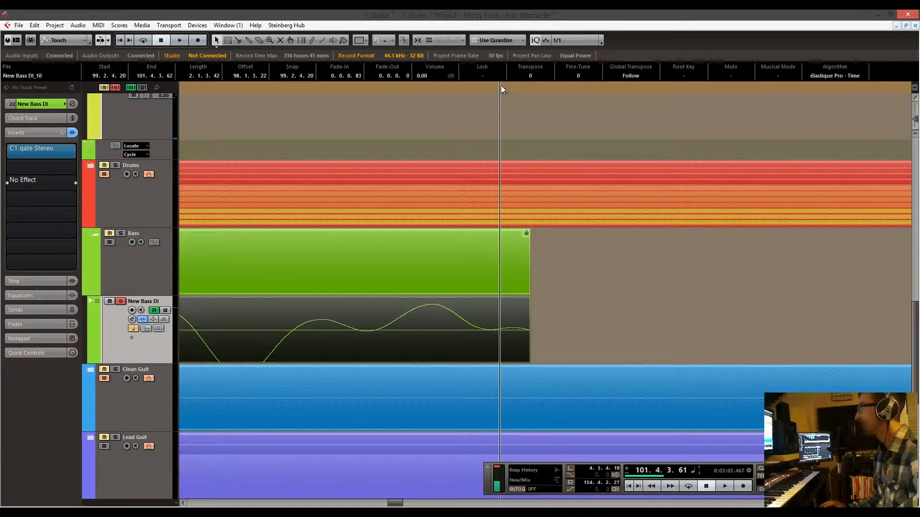
Play the soloed New Bass DI from before the gap at bar 102, and examine the waveform at the trimmed event's end.
left_click_drag(499, 89, 319, 67)
key("space")
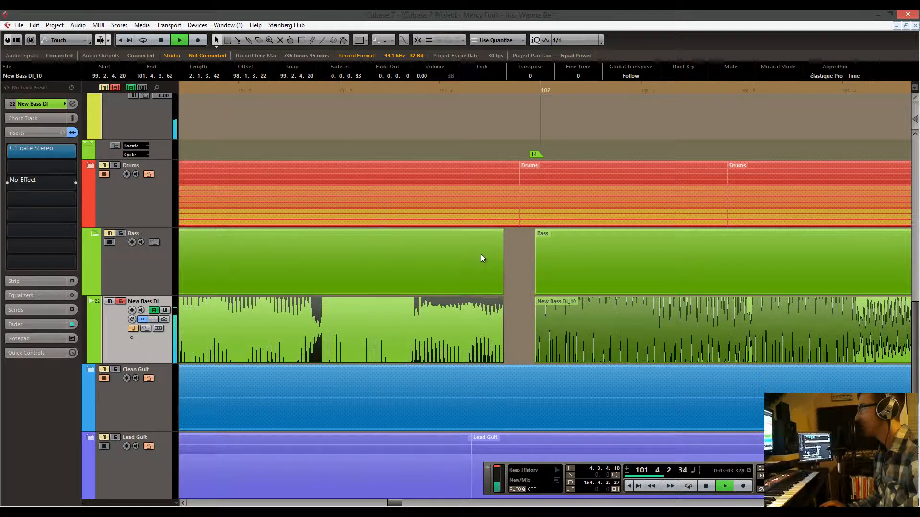
left_click_drag(500, 90, 528, 165)
left_click_drag(599, 193, 476, 186)
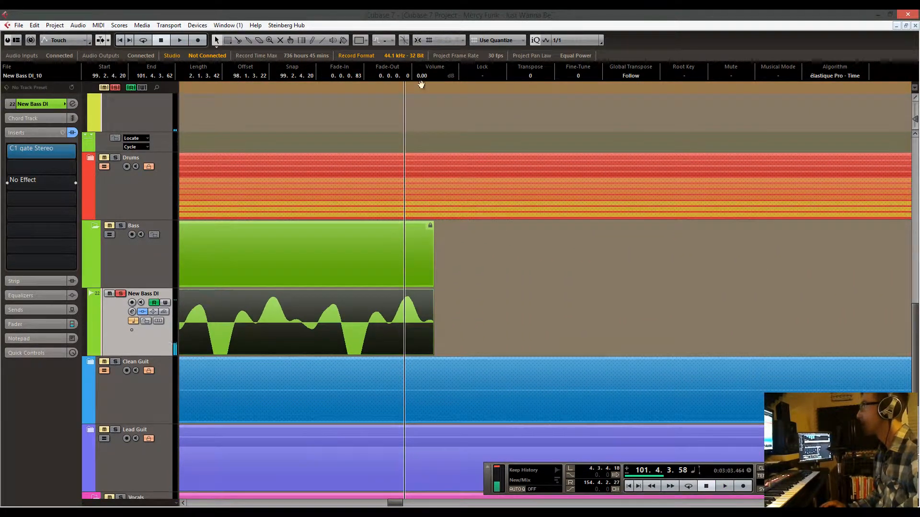
Extend the New Bass DI events on both sides of the gap until they overlap, ending the first at 101.4.4.67, and crossfade them.
left_click_drag(420, 86, 415, 62)
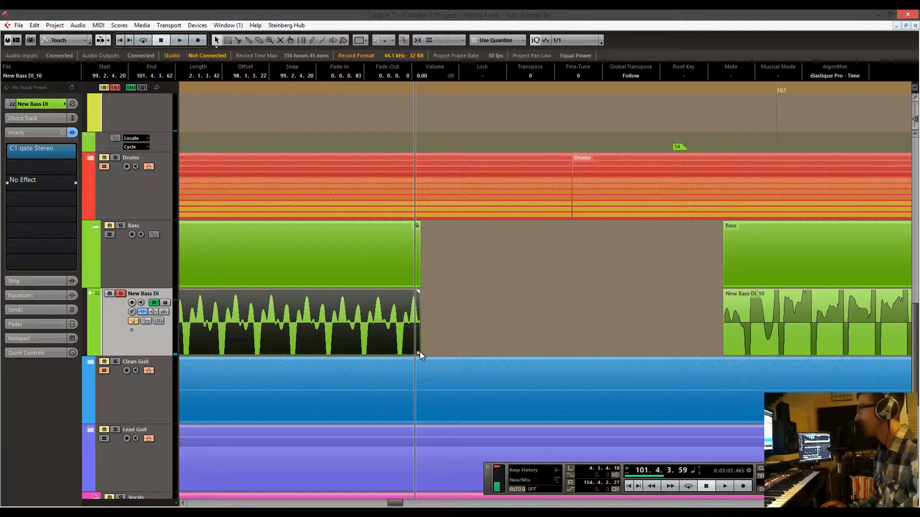
left_click_drag(420, 352, 570, 349)
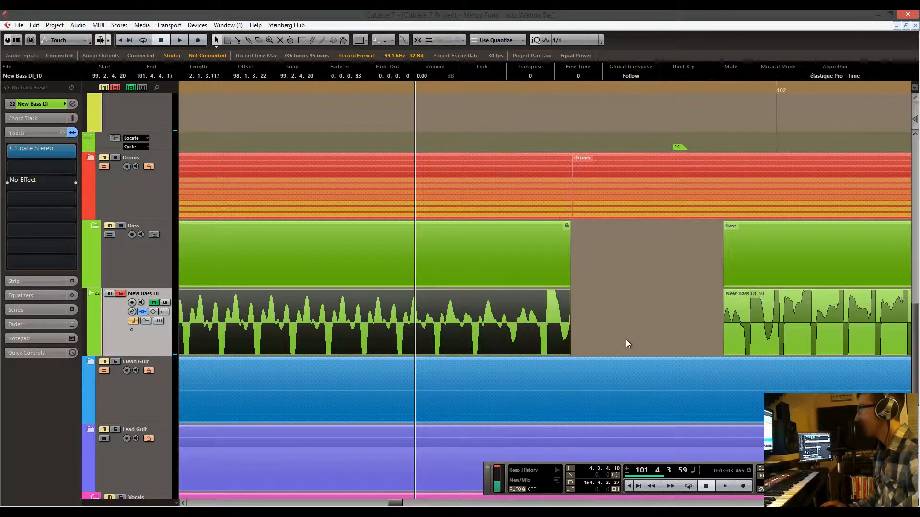
left_click(634, 338)
left_click_drag(635, 336, 568, 337)
left_click(671, 335)
left_click(411, 318, "shift")
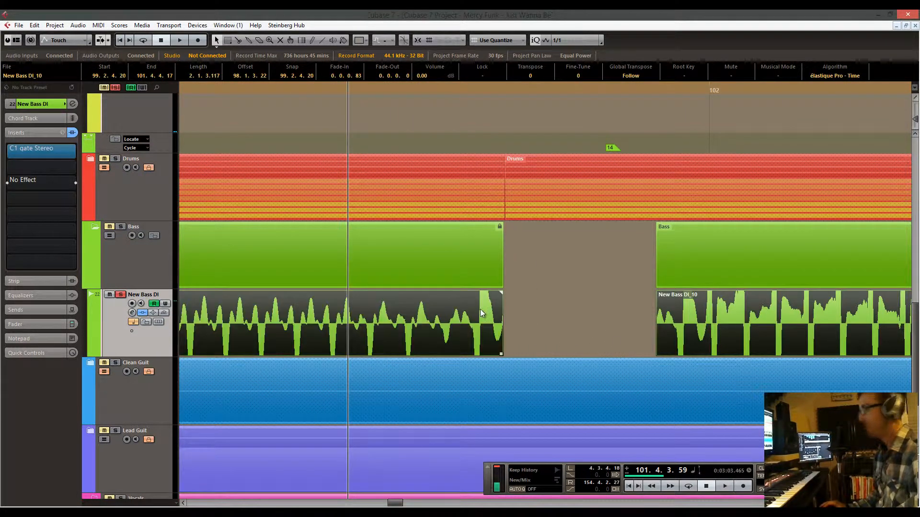
key("x")
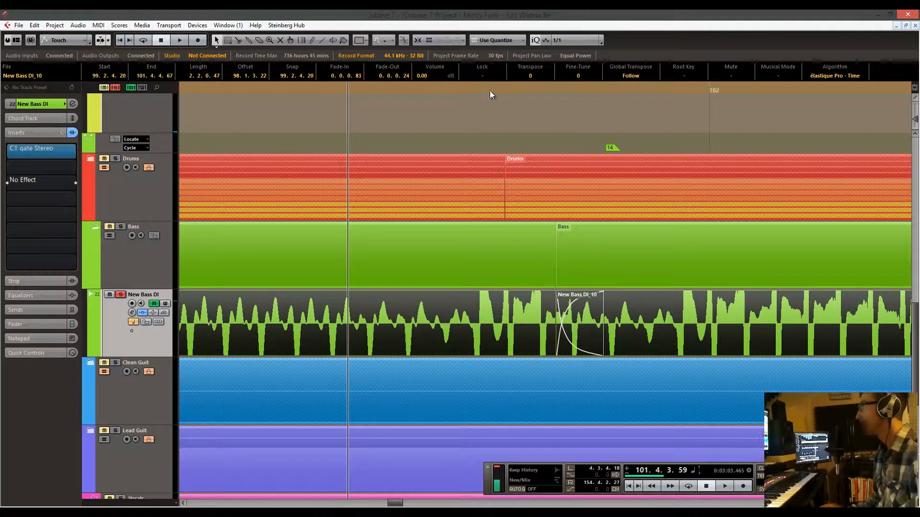
Play the soloed New Bass DI across the crossfade to about 102.3, checking the transition before bar 102.
left_click_drag(490, 90, 334, 76)
left_click(582, 90)
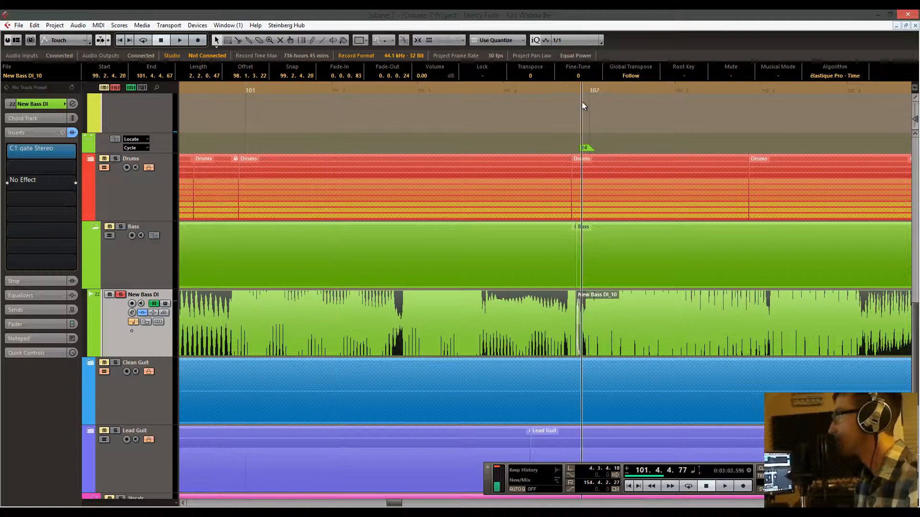
left_click_drag(581, 102, 579, 137)
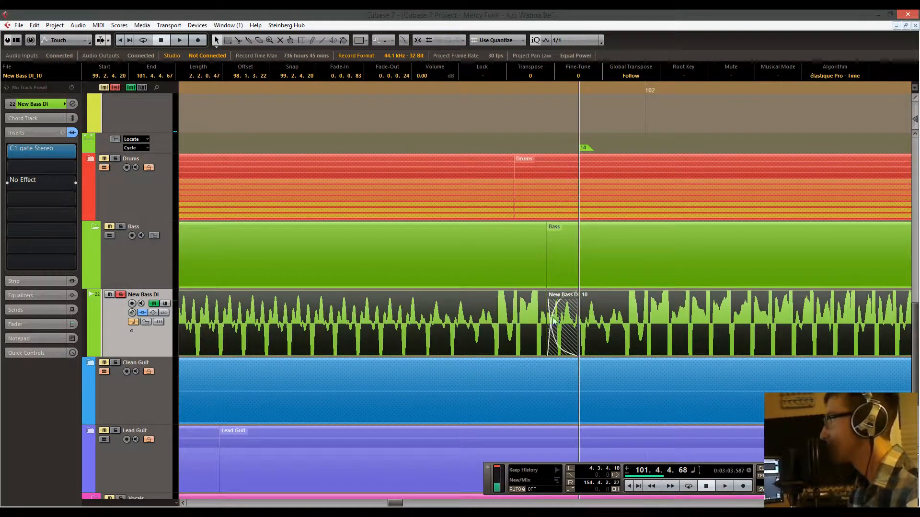
left_click_drag(496, 90, 326, 62)
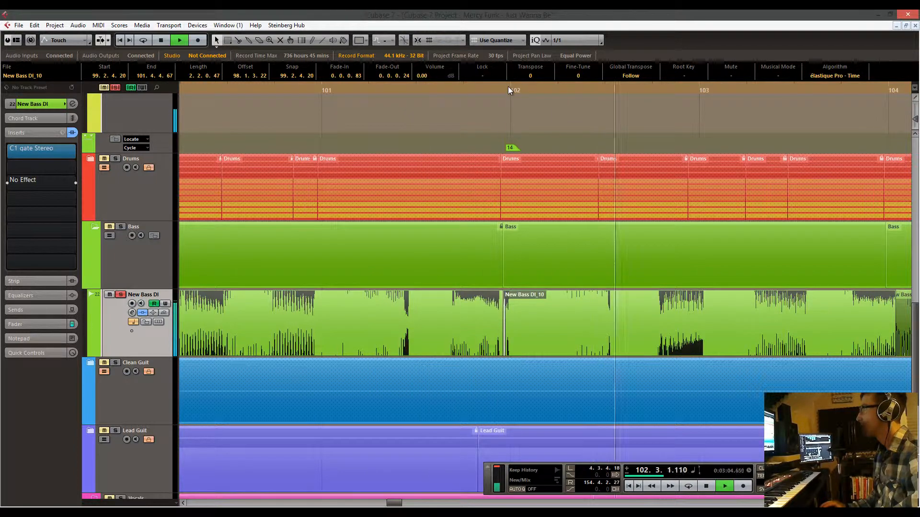
key("space")
Move the New Bass DI crossfade earlier so it starts at 101.4.3.53 and ends at 101.4.4.1.
left_click_drag(508, 87, 352, 125)
left_click_drag(426, 164, 520, 178)
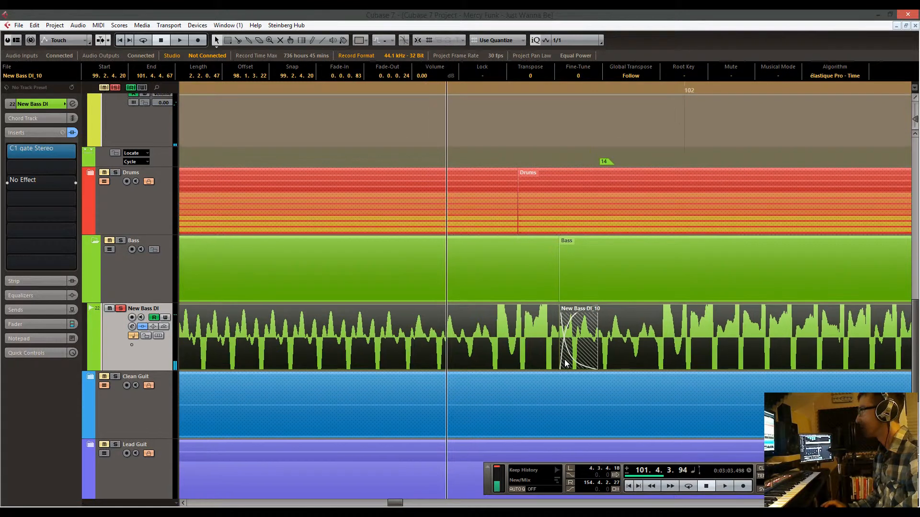
left_click_drag(560, 355, 381, 355)
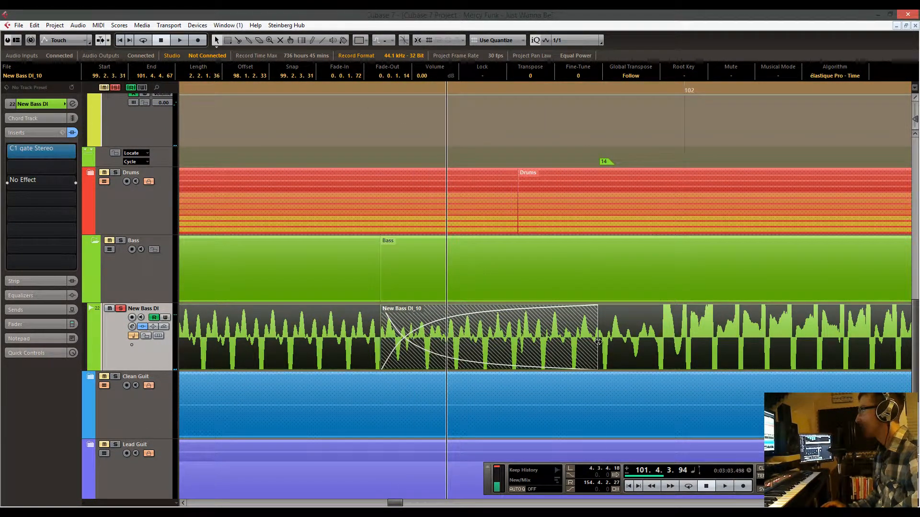
left_click_drag(599, 341, 491, 340)
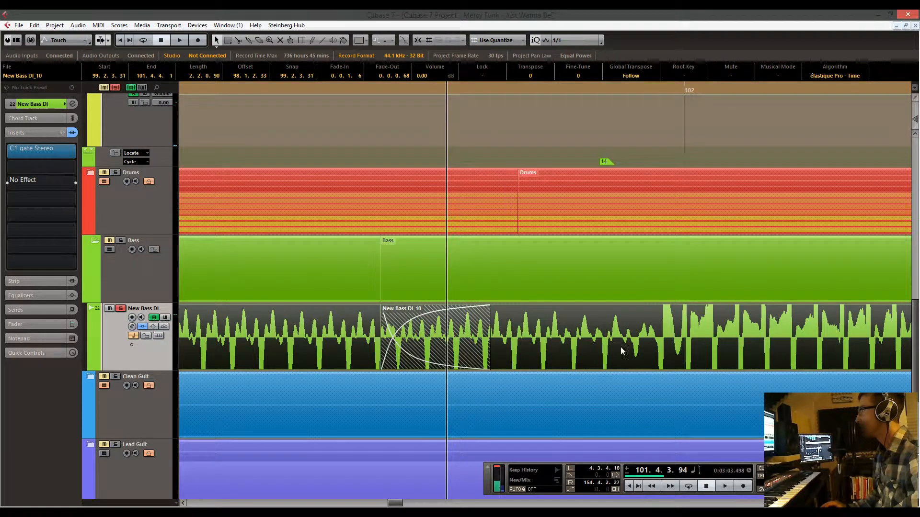
left_click(680, 326)
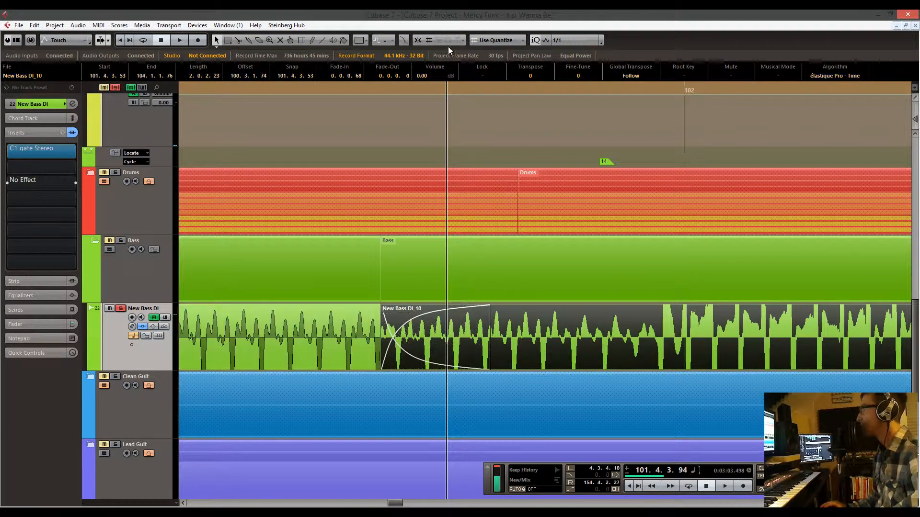
Slide the New Bass DI event after the crossfade so its waveform lines up with the preceding event, starting it at 101.4.3.60.
left_click_drag(447, 88, 445, 34)
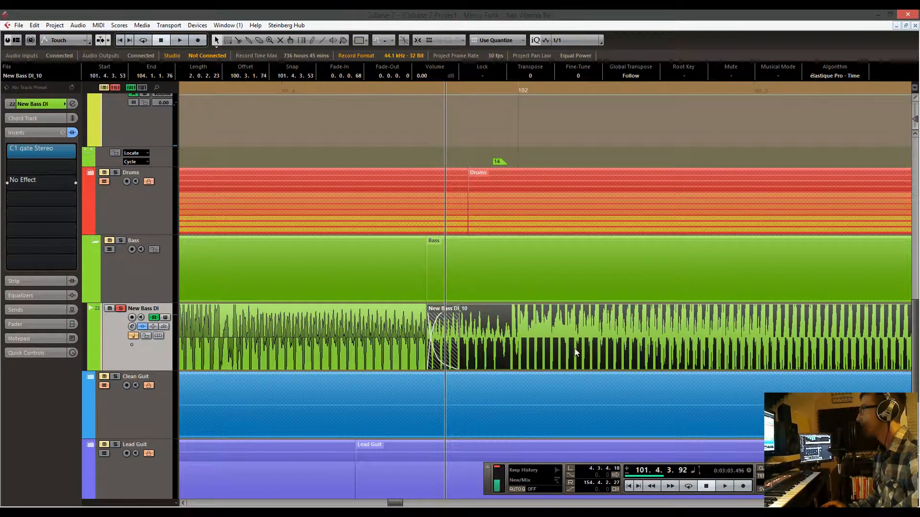
left_click_drag(575, 348, 548, 353)
left_click_drag(407, 87, 406, 139)
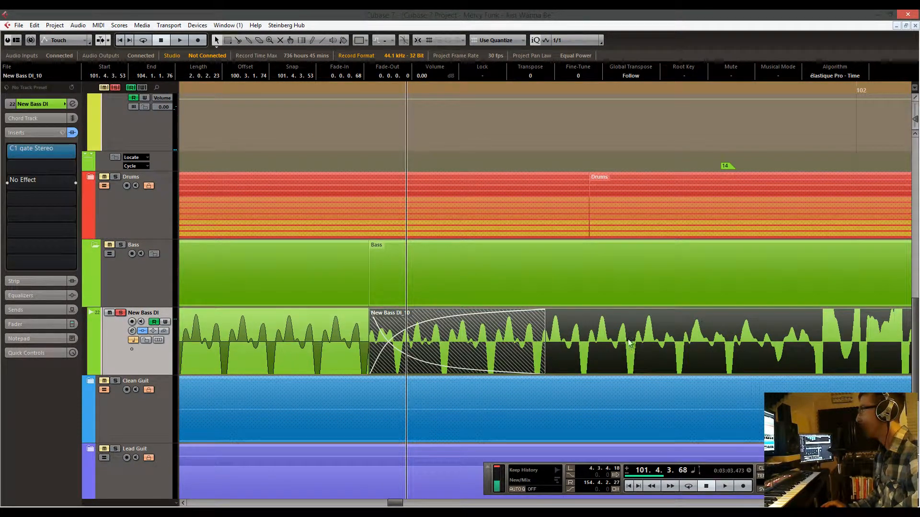
left_click(218, 345)
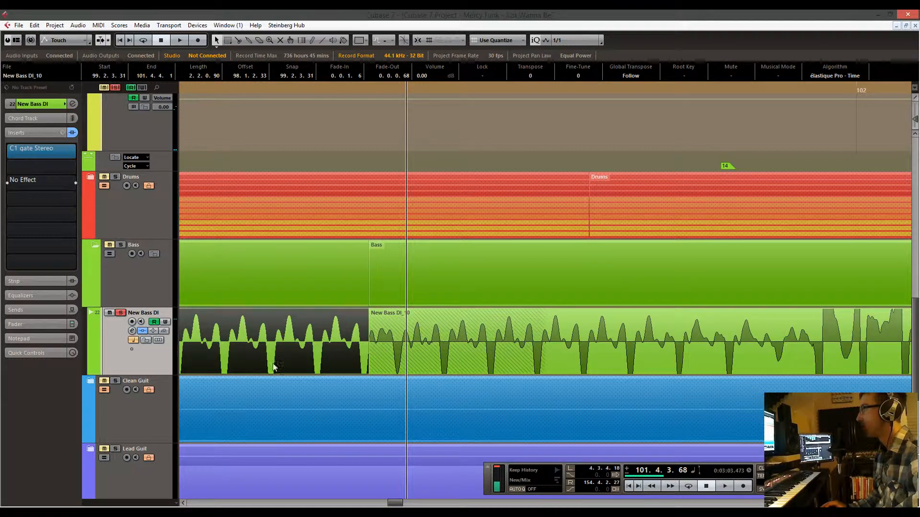
left_click(605, 342)
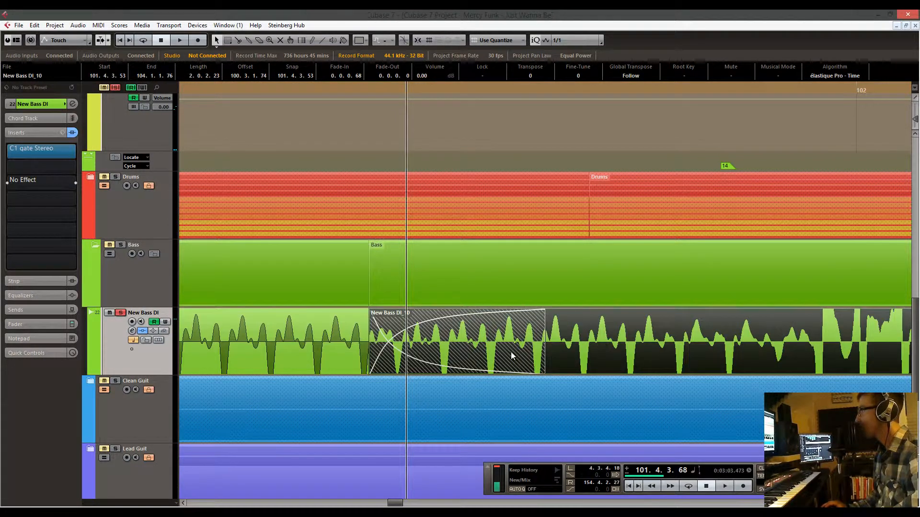
mouse_move(596, 341)
left_mouse_down()
mouse_move(614, 341)
mouse_move(555, 344)
mouse_move(596, 342)
left_mouse_up()
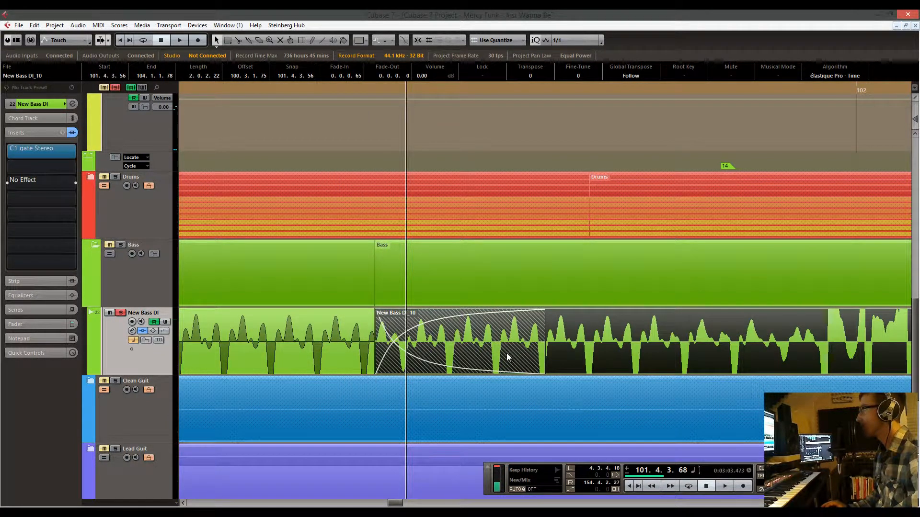
mouse_move(567, 341)
left_mouse_down()
mouse_move(619, 342)
mouse_move(594, 349)
left_mouse_up()
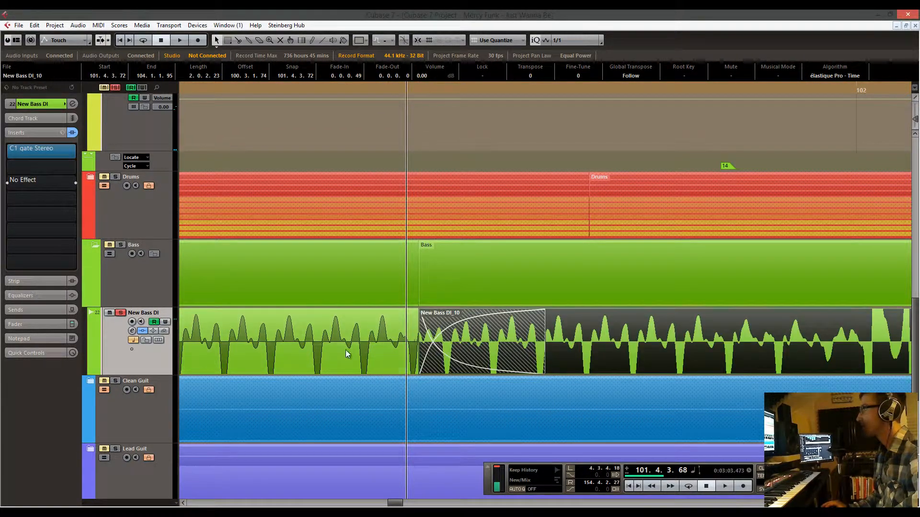
left_click(343, 346)
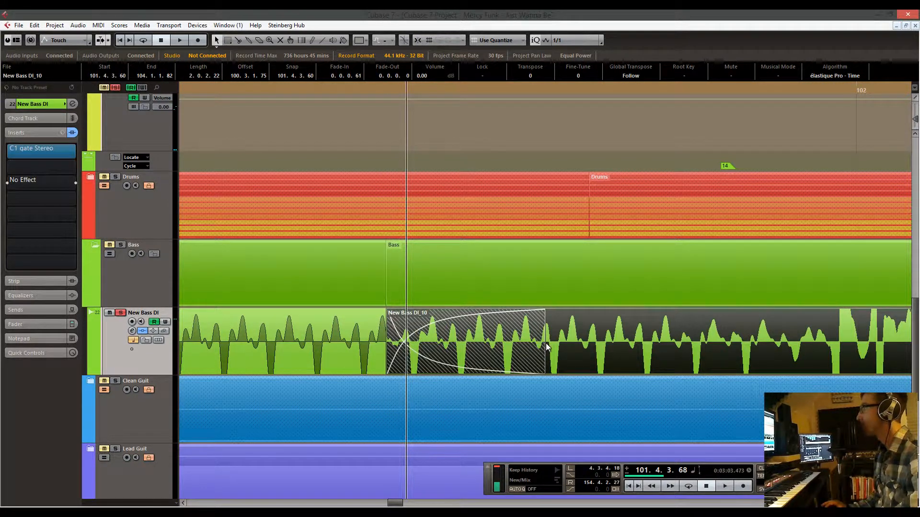
Fine-tune both edges of the crossfade, starting it at 101.4.3.63 with a fade-in length of 0.0.0.58.
left_click_drag(542, 343, 546, 346)
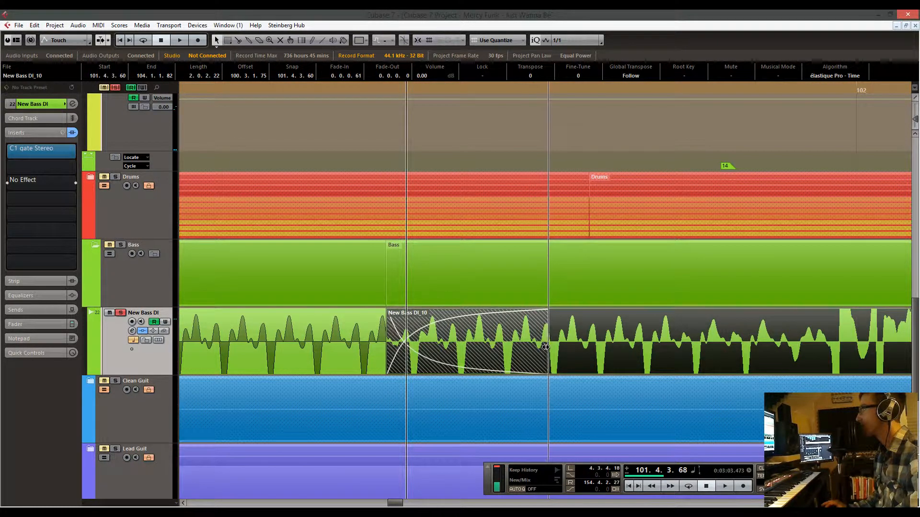
left_click_drag(387, 344, 448, 347)
left_click_drag(457, 346, 395, 354)
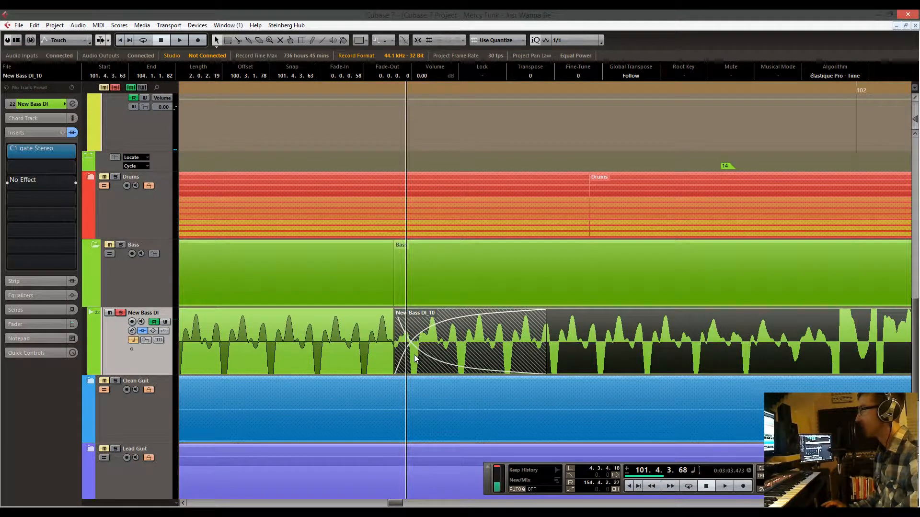
Play the soloed New Bass DI from 100.1.2.109 across the adjusted crossfade into bar 102.
left_click(456, 88)
key("g")
key("g")
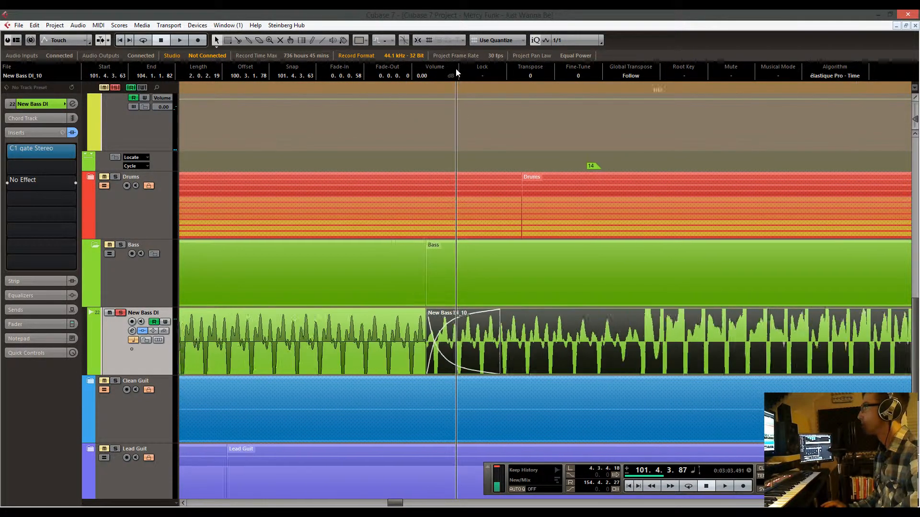
left_click_drag(455, 68, 257, 43)
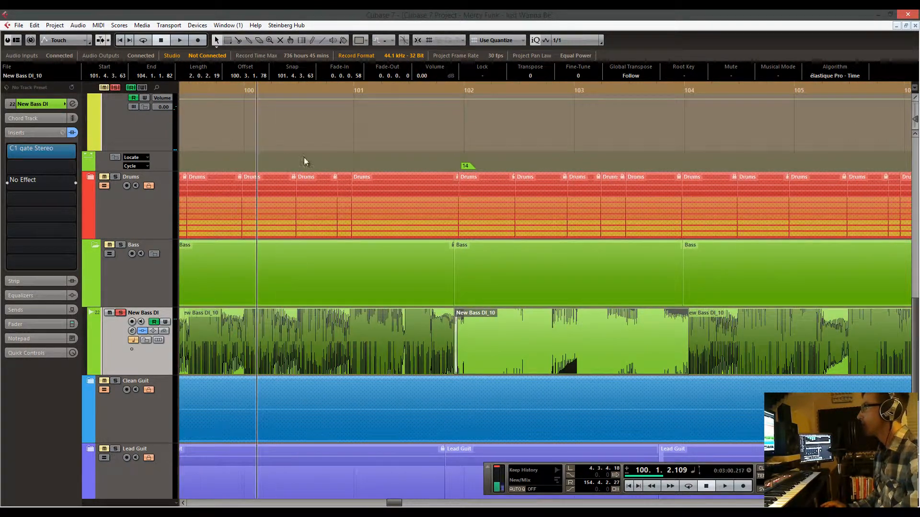
left_click(441, 347)
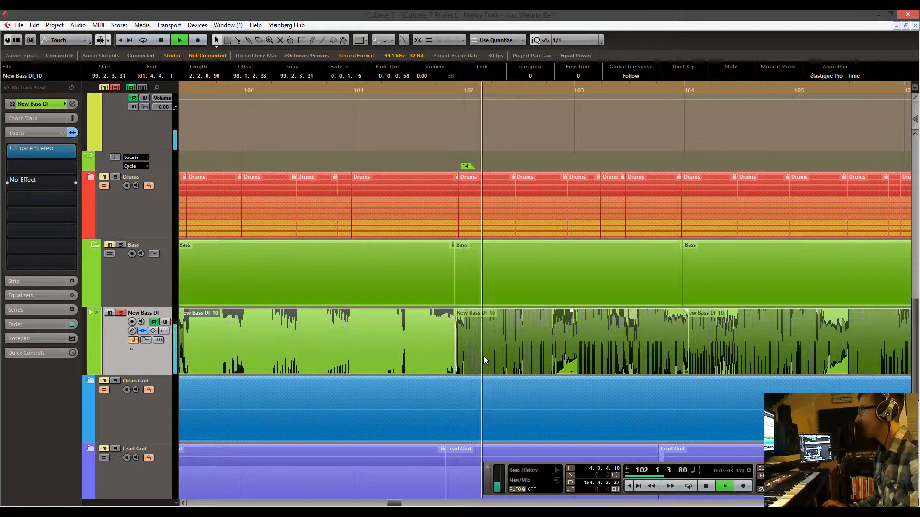
left_click_drag(468, 90, 290, 137)
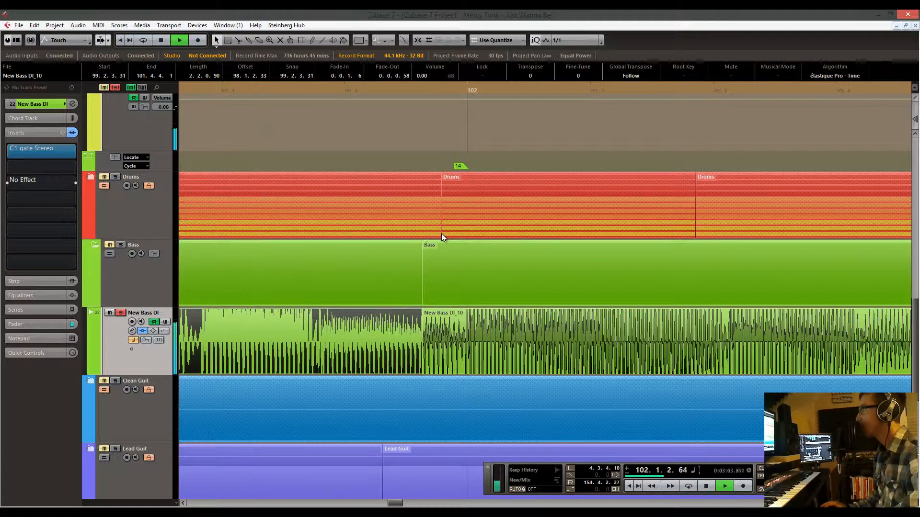
key("space")
Adjust the crossfade range to start at 101.4.3.65 and end just before the Drums split ahead of bar 102.
left_click_drag(468, 90, 450, 122)
left_click(355, 340)
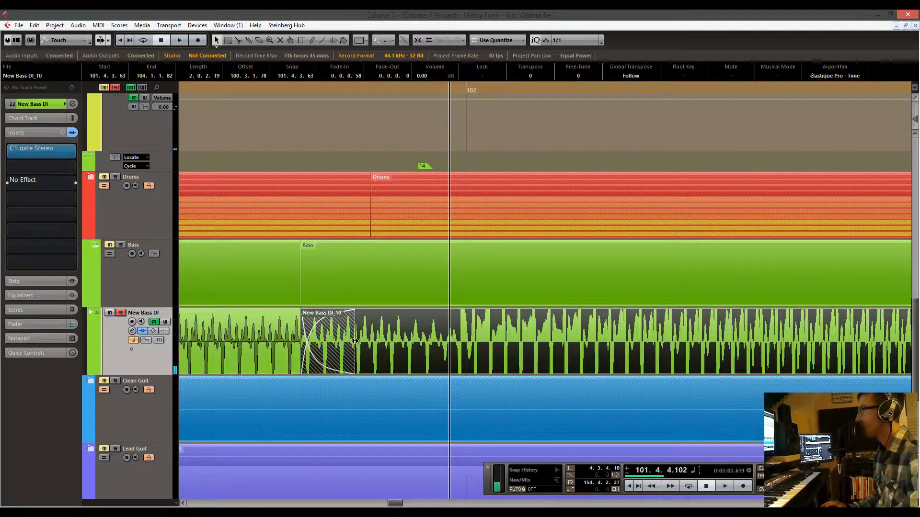
left_click_drag(370, 341, 456, 344)
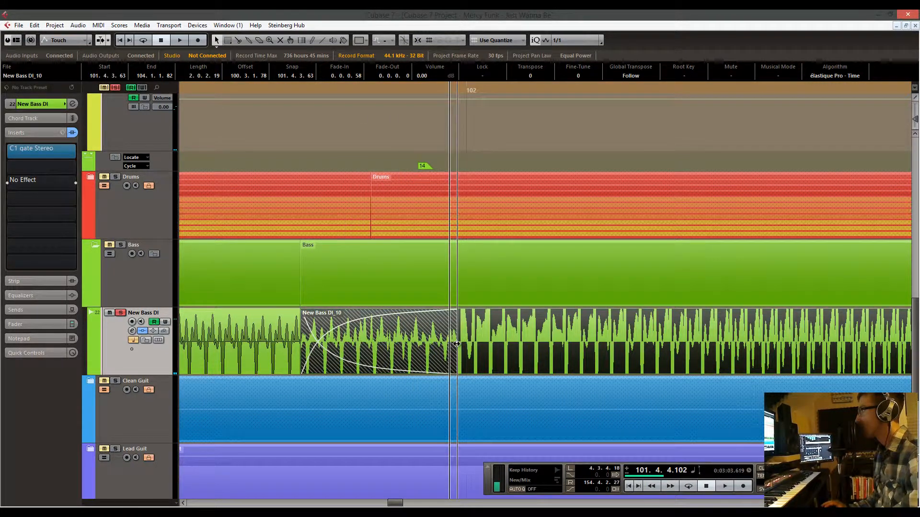
mouse_move(305, 343)
left_mouse_down()
mouse_move(383, 345)
mouse_move(303, 345)
left_mouse_up()
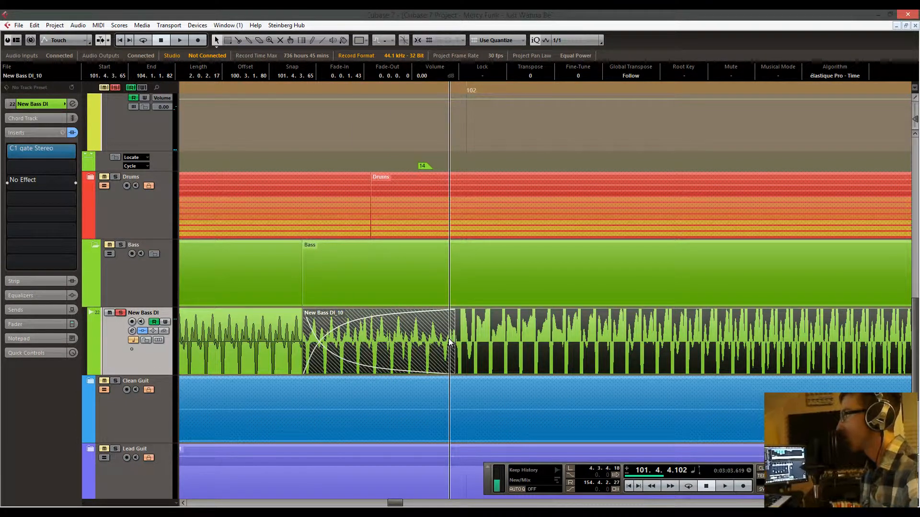
left_click_drag(445, 336, 365, 336)
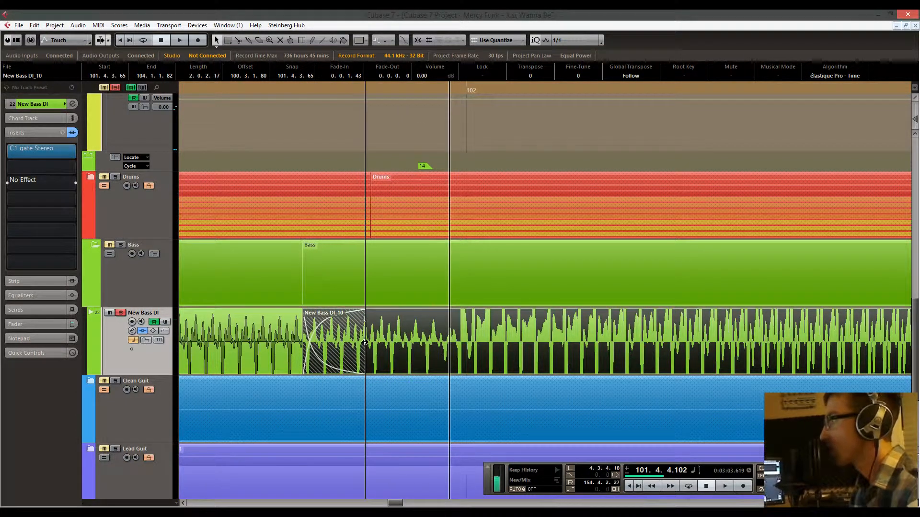
Slide the second New Bass DI event earlier to align its waveform, and start the crossfade at 101.4.3.11 with a 0.0.1.1 fade-in.
mouse_move(314, 92)
left_mouse_down()
mouse_move(282, 104)
mouse_move(312, 119)
mouse_move(330, 354)
mouse_move(220, 352)
mouse_move(429, 346)
mouse_move(225, 340)
mouse_move(527, 337)
mouse_move(300, 338)
left_mouse_up()
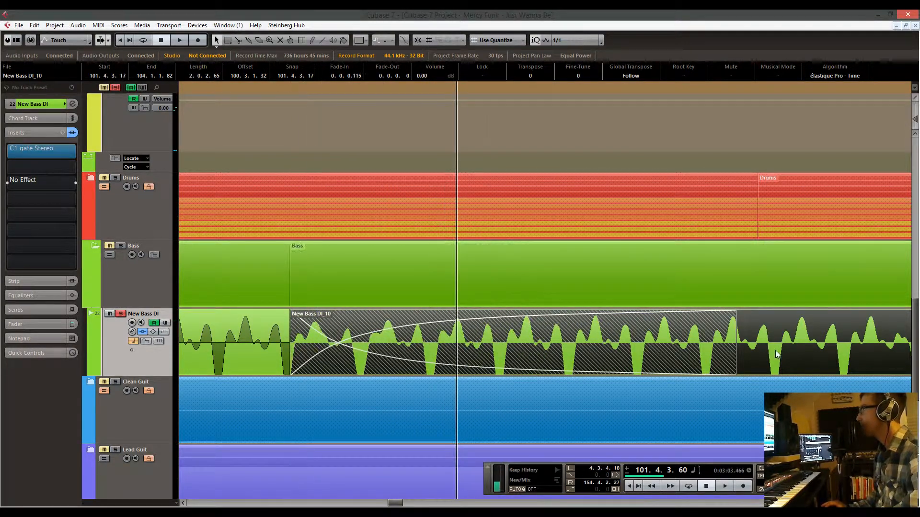
left_click_drag(772, 341, 700, 343)
left_click(345, 323)
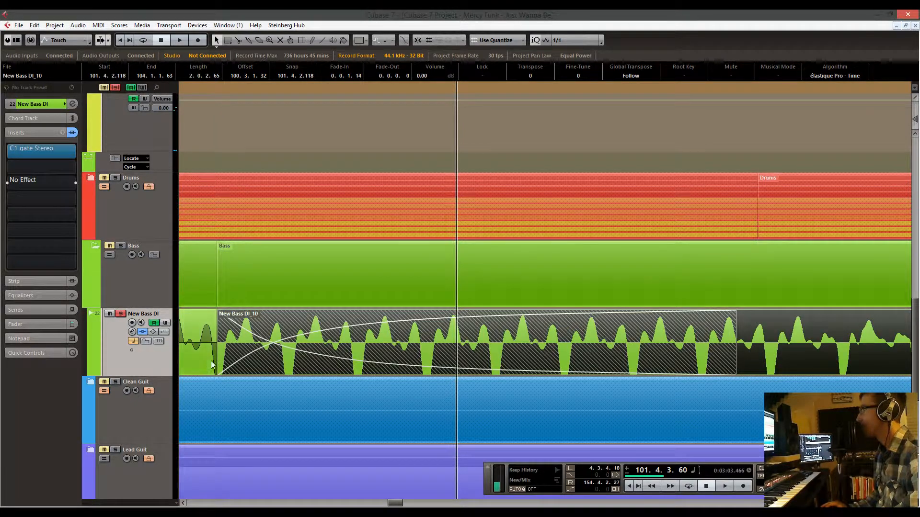
left_click_drag(218, 343, 270, 350)
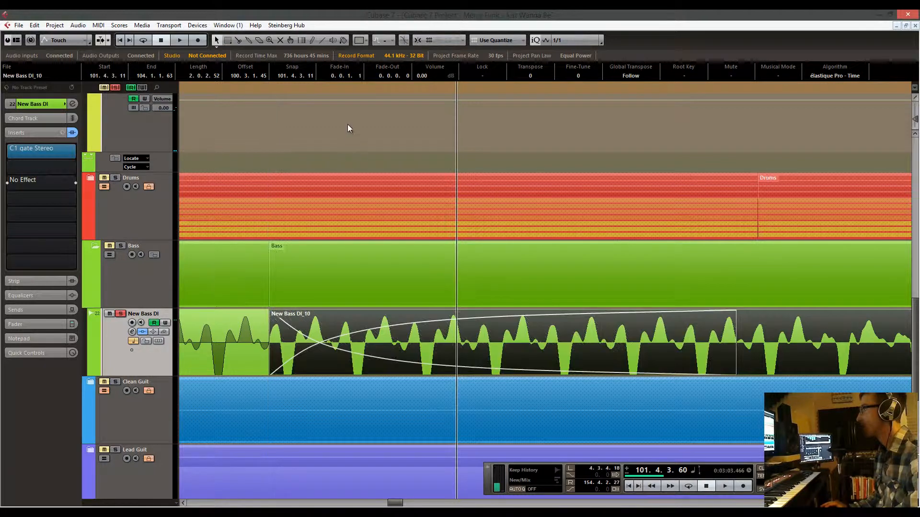
Set the playback position to 100.4.3.86 before the crossfade and reduce the waveform display height.
left_click_drag(348, 98, 249, 61)
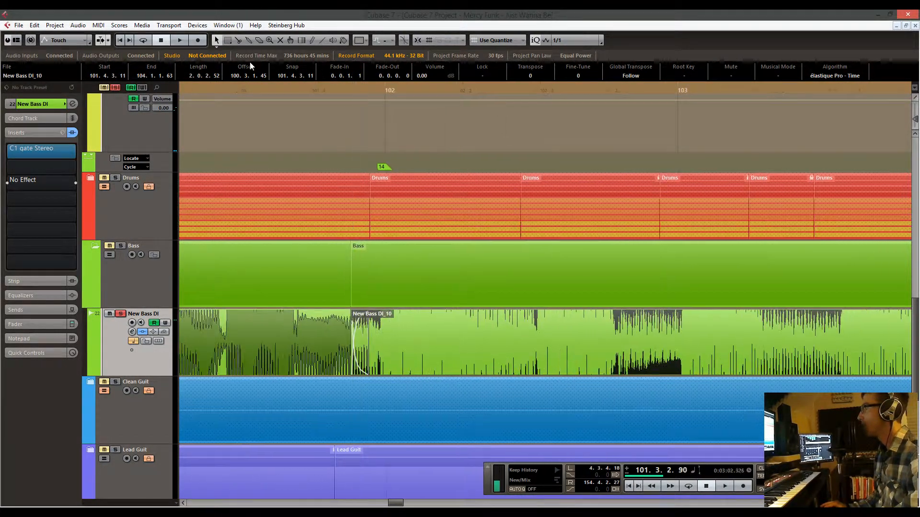
left_click_drag(308, 165, 530, 184)
left_click(363, 86)
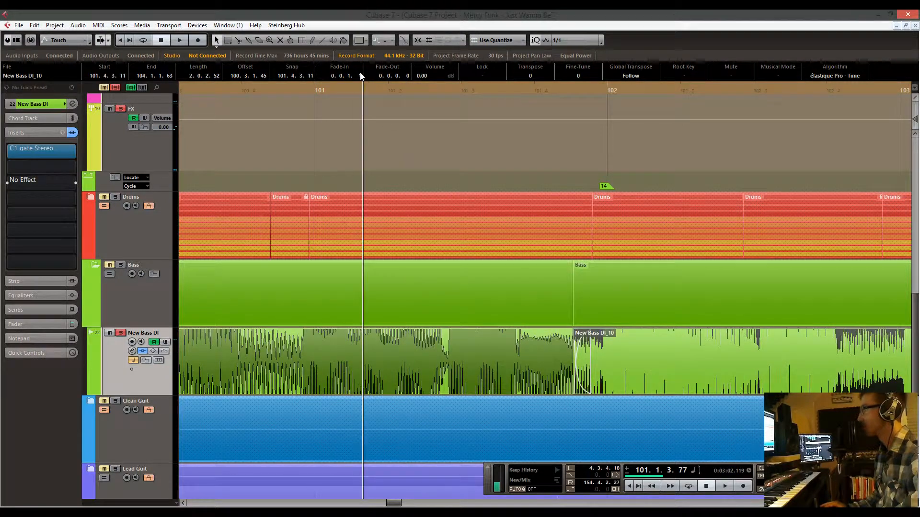
left_click_drag(362, 77, 293, 69)
left_click_drag(681, 142, 710, 168)
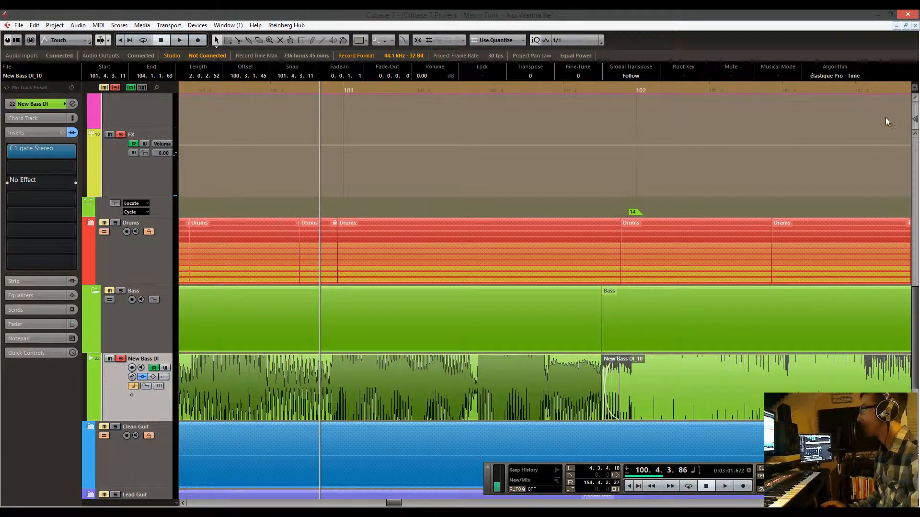
left_click_drag(915, 119, 915, 125)
left_click_drag(825, 166, 722, 156)
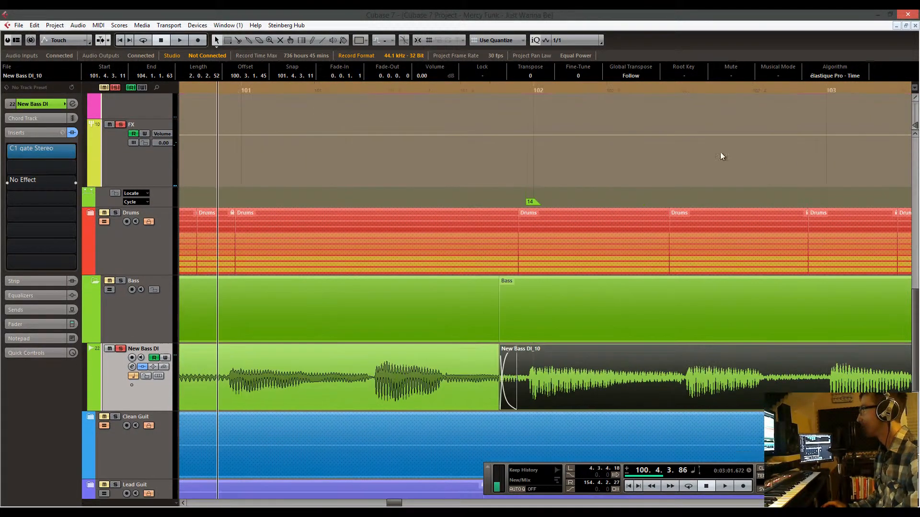
Play the soloed New Bass DI from 100.4.2.99 across the realigned crossfade, then replay the passage into bar 102.
left_click_drag(220, 85, 202, 90)
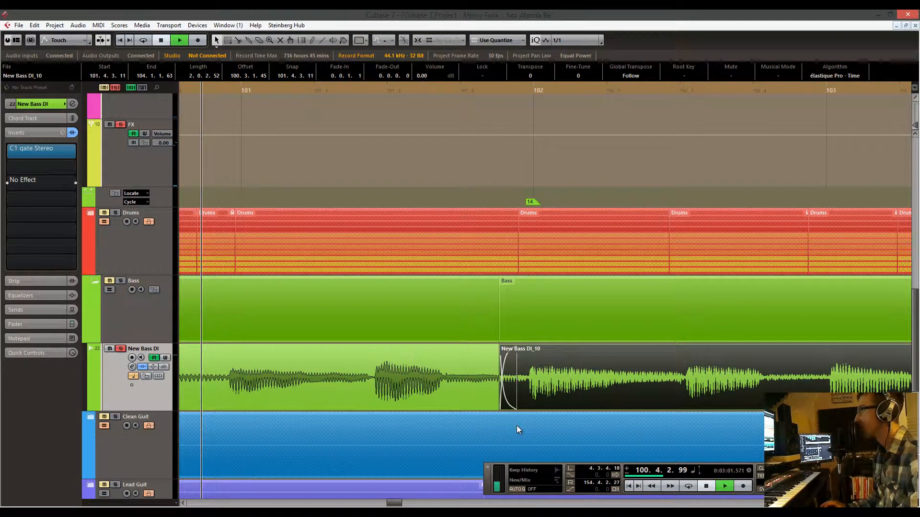
key("space")
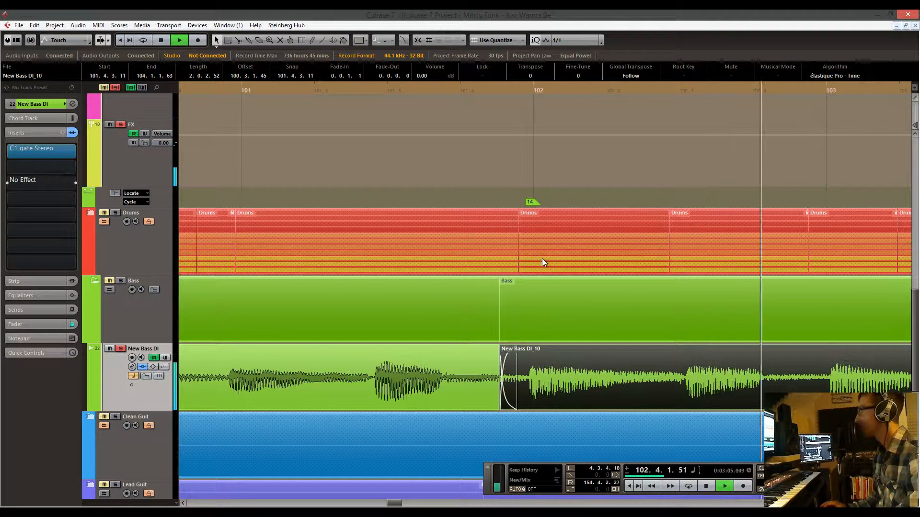
key("space")
left_click_drag(468, 87, 327, 79)
left_click_drag(680, 187, 636, 188)
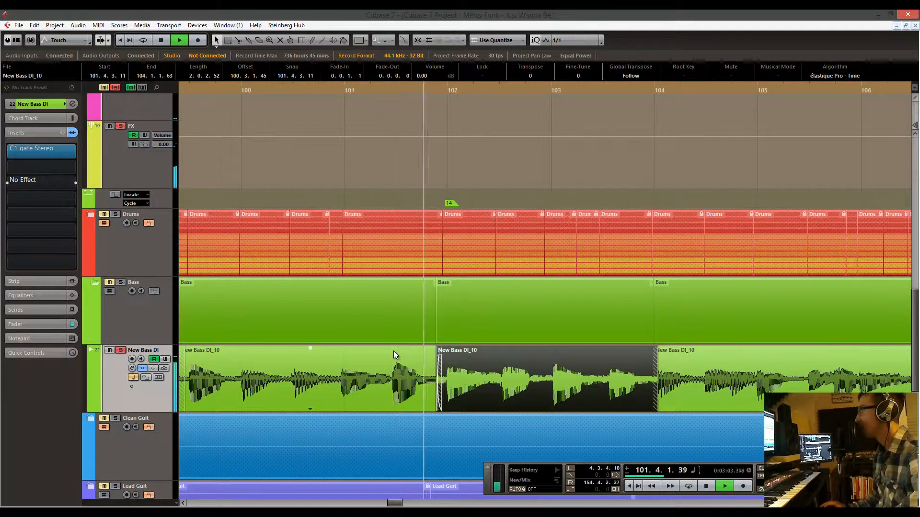
key("space")
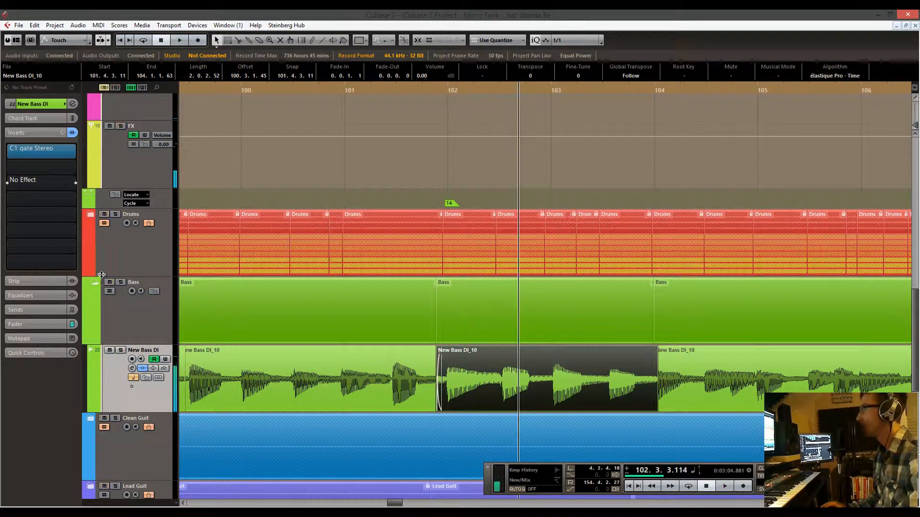
Unsolo New Bass DI, play the mix from 99.1.3.39 through the edit, and set the playback position to 101.4.2.91.
left_click_drag(226, 89, 197, 72)
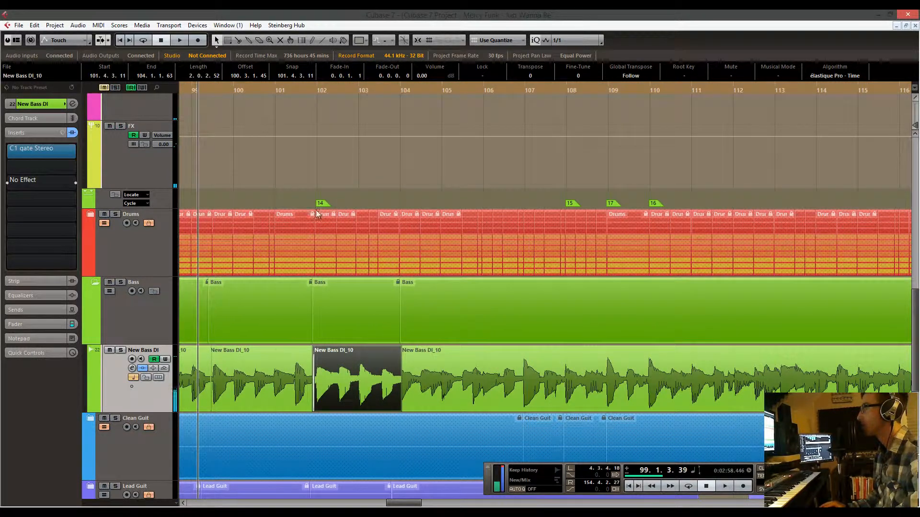
left_click_drag(375, 219, 426, 226)
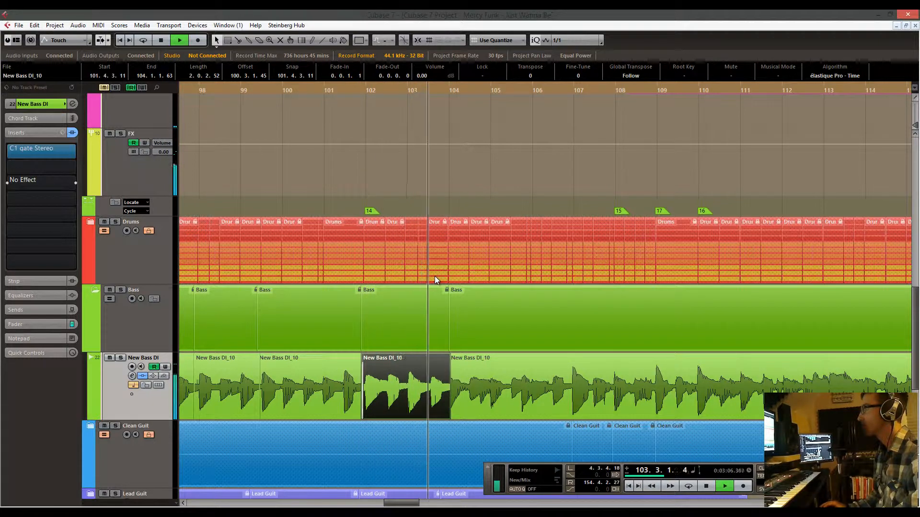
key("space")
left_click_drag(362, 89, 416, 137)
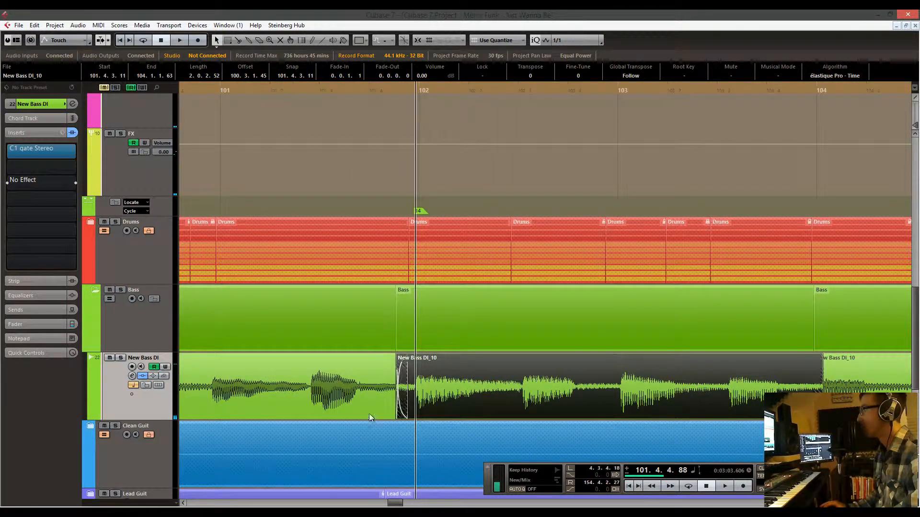
left_click_drag(391, 90, 392, 78)
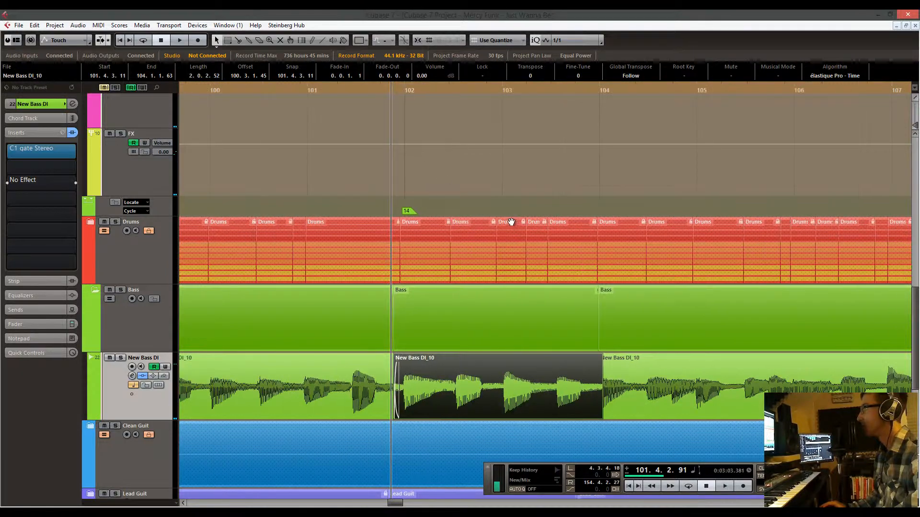
left_click_drag(508, 217, 452, 210)
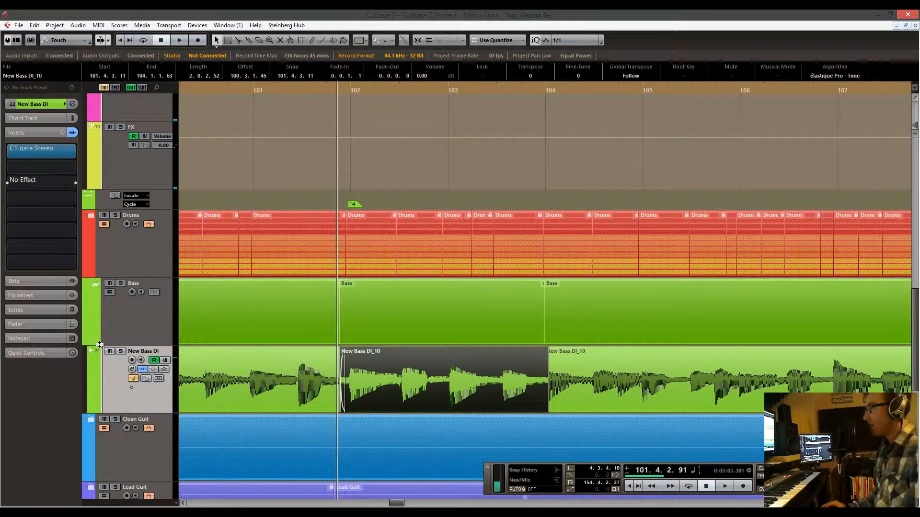
Collapse the Bass and Vocals folder tracks and set the playback position to 67.2.3.11.
left_click(95, 283)
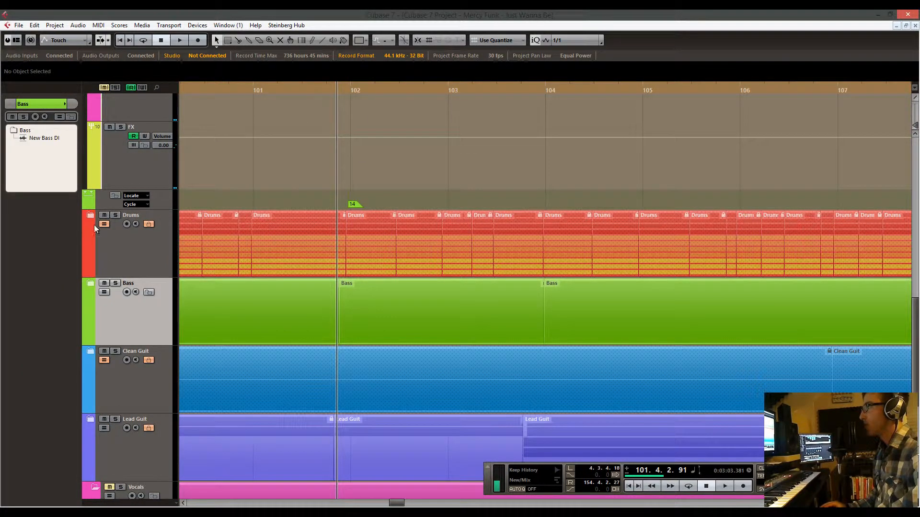
scroll(282, 294, "down", 3)
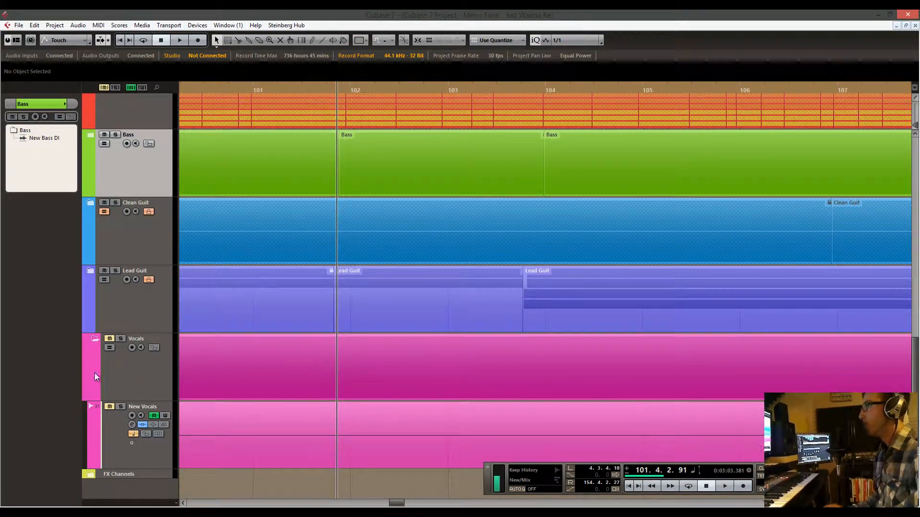
left_click_drag(282, 89, 321, 196)
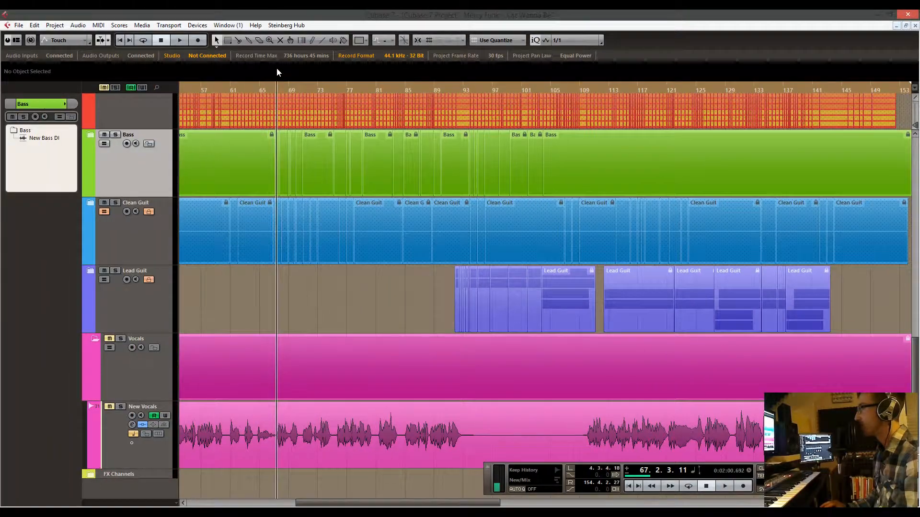
scroll(99, 294, "up", 2)
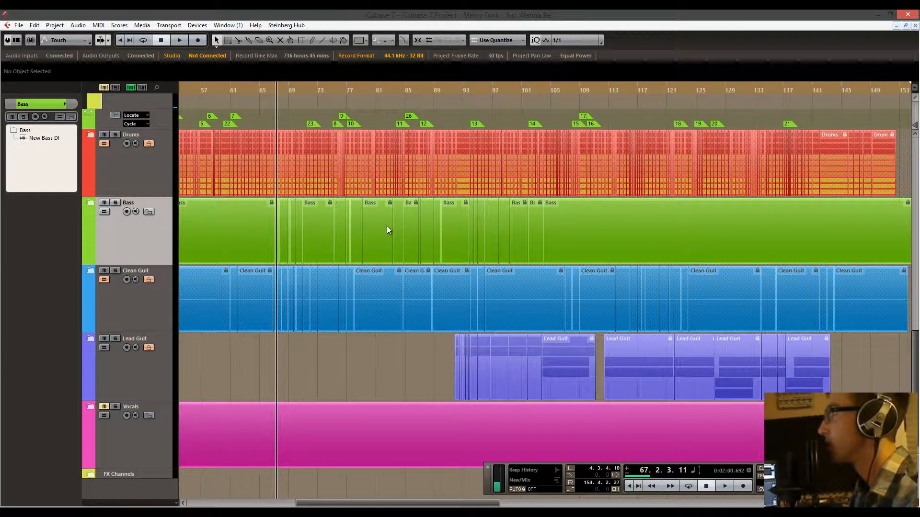
scroll(412, 244, "up", 2)
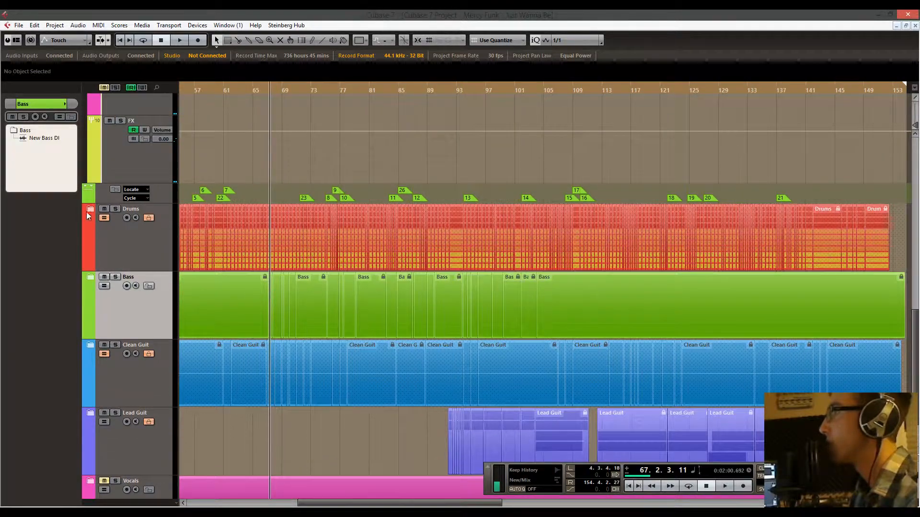
Expand the Drums folder and locate the tom fill in bar 76, with the playback position at 76.1.4.1.
left_click(93, 209)
scroll(300, 223, "down", 3)
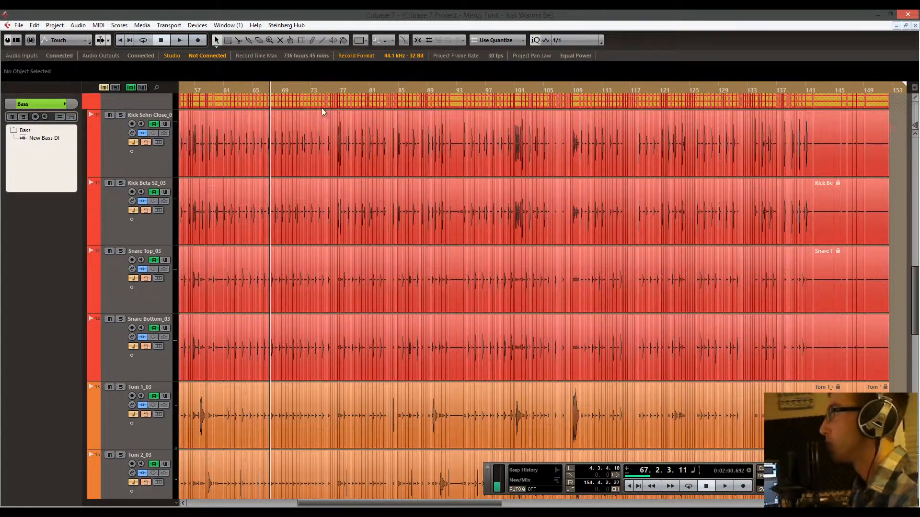
left_click(333, 88)
left_click_drag(333, 86, 375, 163)
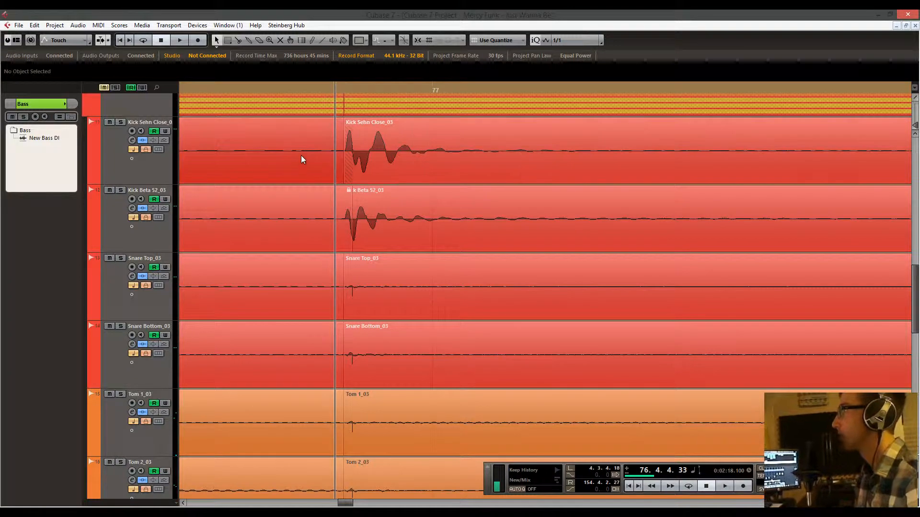
left_click_drag(321, 88, 358, 96)
scroll(415, 185, "down", 4)
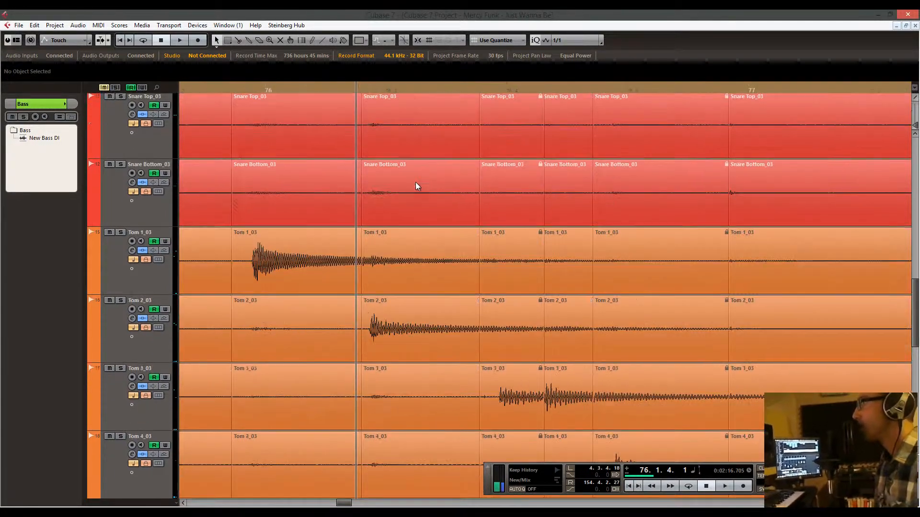
Solo Tom 1_03 and play it from 75.4.4.21 through the tom fill in bar 76.
key("space")
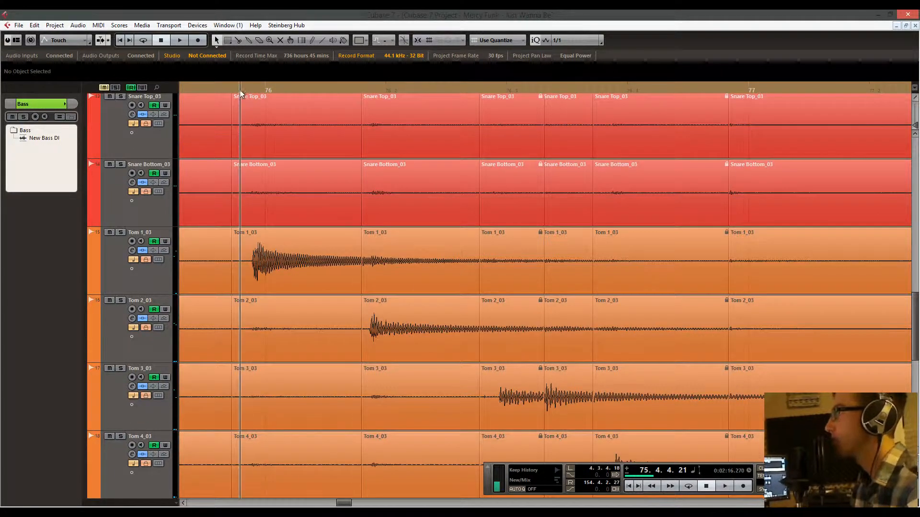
left_click(121, 232)
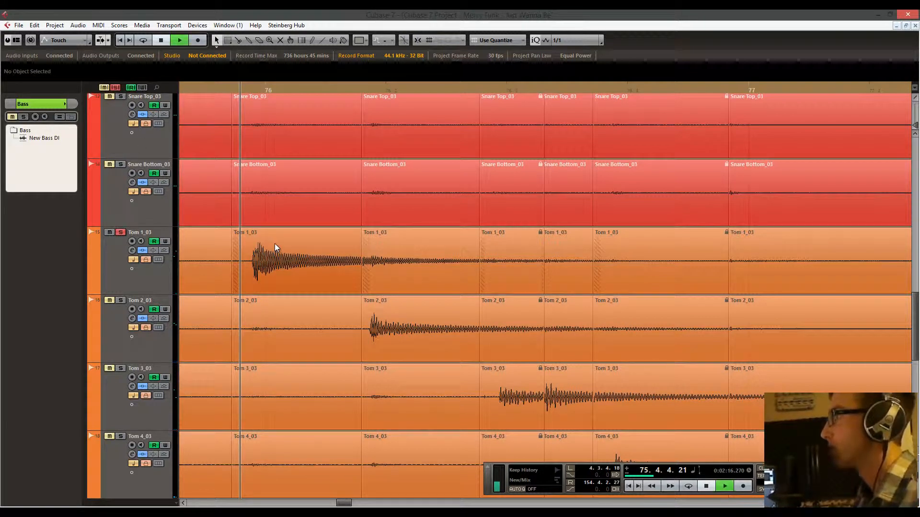
key("space")
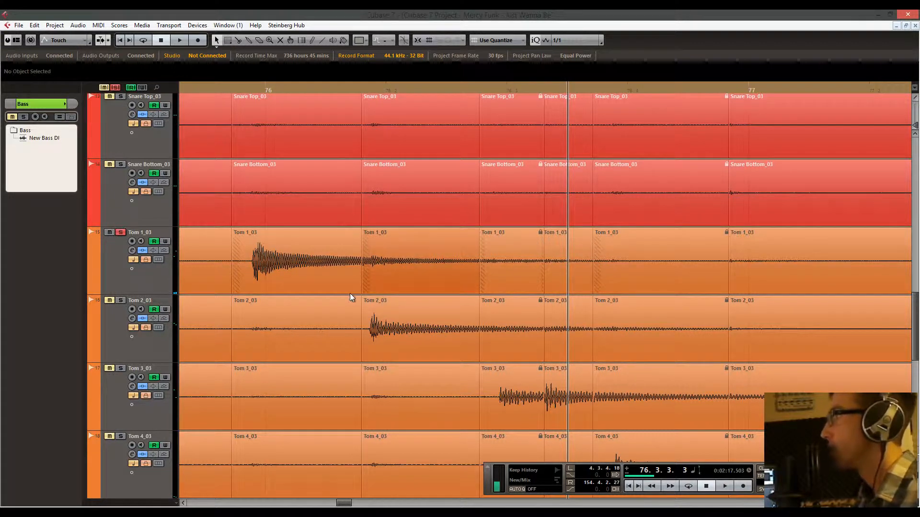
Examine the Tom 1_03 waveform at the crossfade near 76.1.4.27 closely, and unsolo the track.
left_click(363, 85)
key("h")
key("h")
key("h")
key("h")
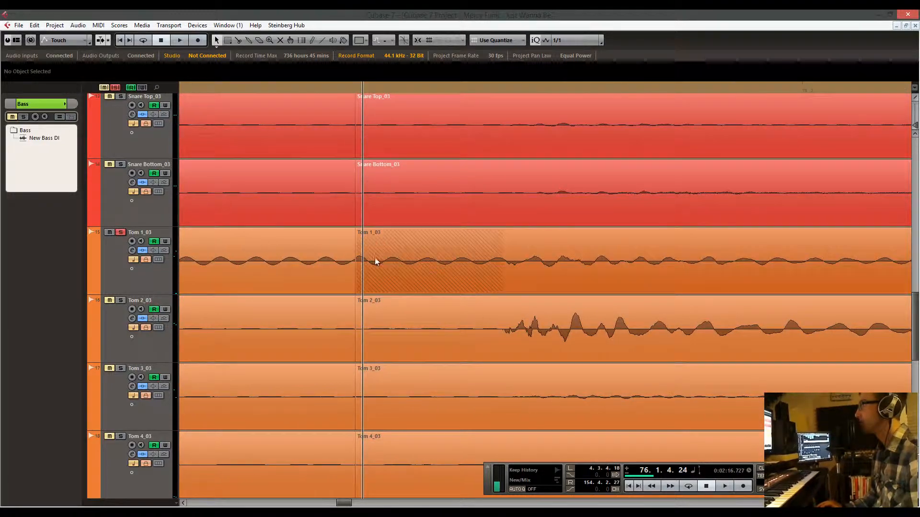
left_click(378, 89)
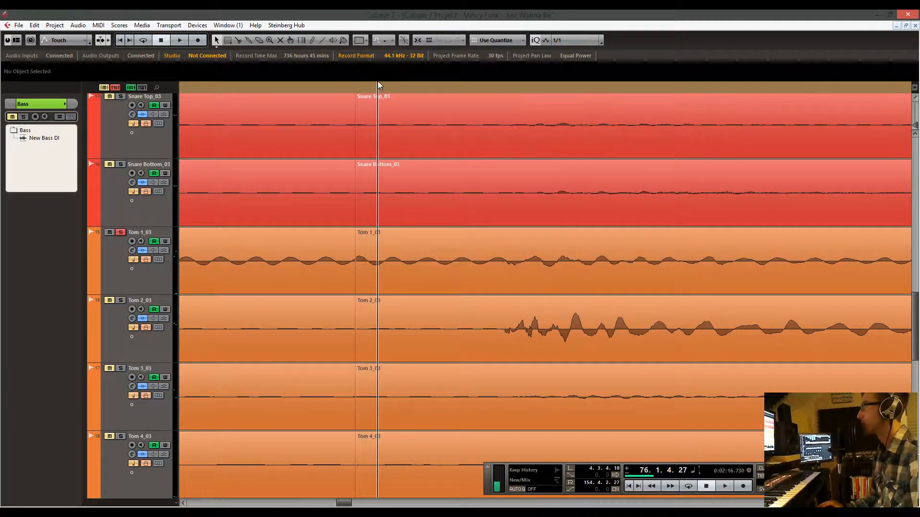
key("g")
key("g")
key("g")
key("g")
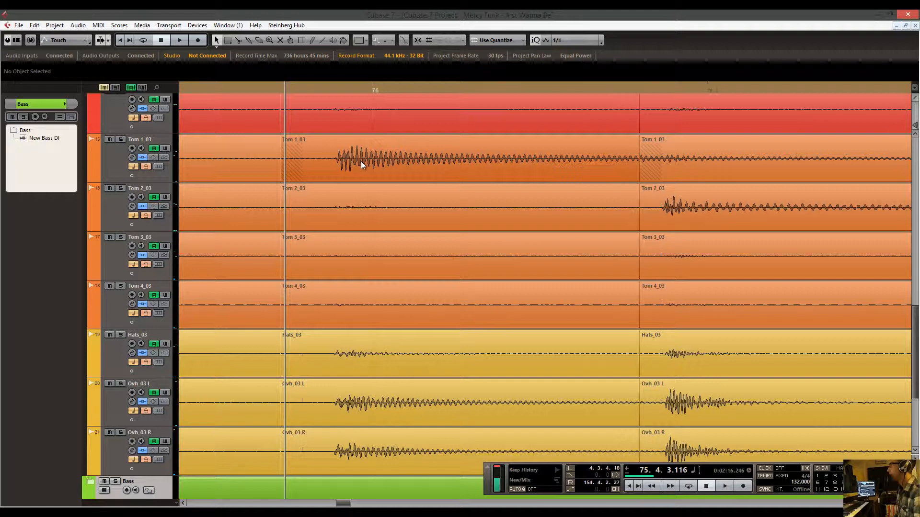
Select the grouped drum events starting at 75.4.3.108 and examine the cuts around the tom fill across all drum tracks.
right_click(324, 165)
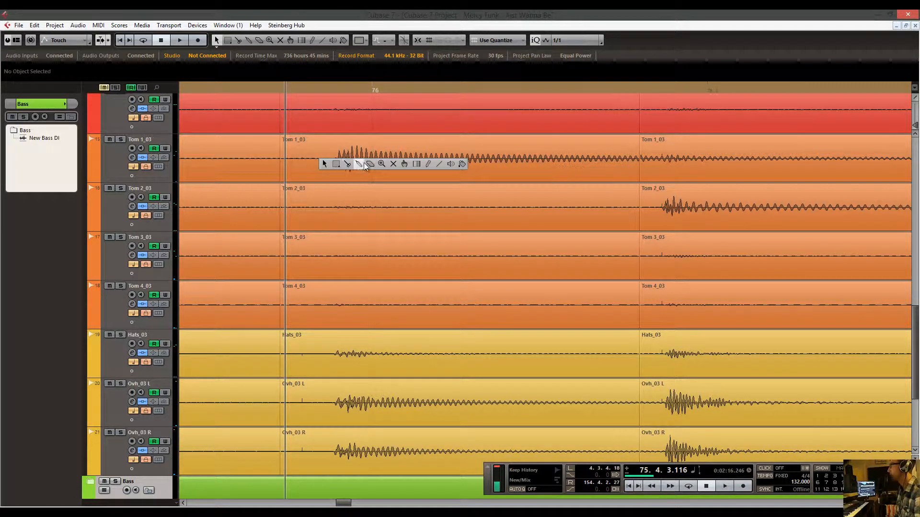
left_click(326, 166)
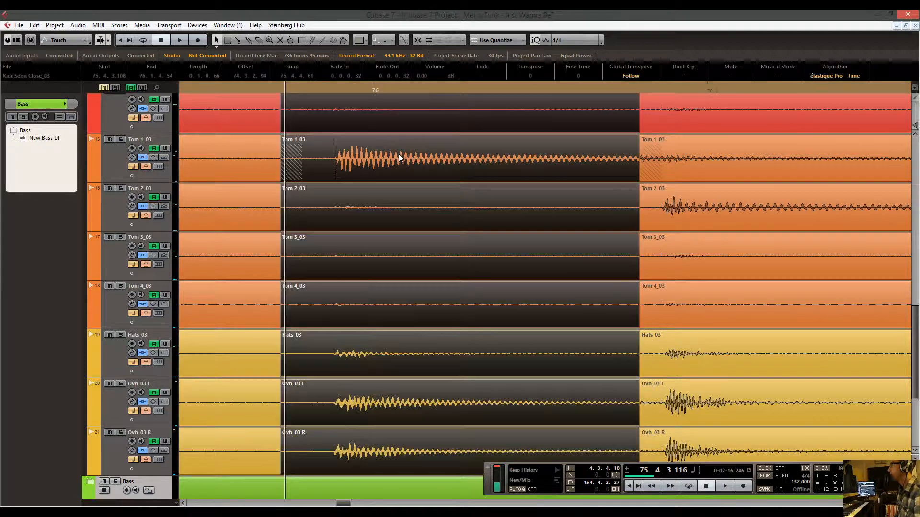
left_click(405, 164)
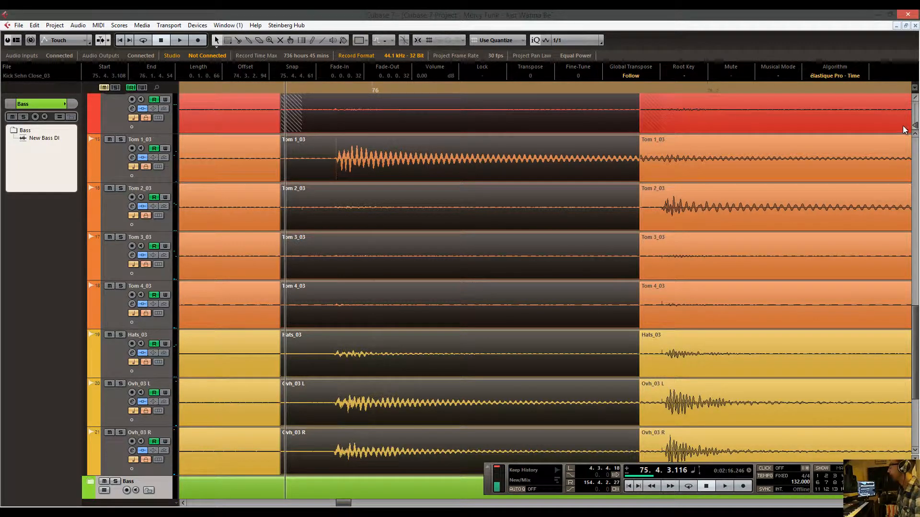
mouse_move(915, 125)
left_mouse_down()
mouse_move(916, 115)
mouse_move(915, 136)
left_mouse_up()
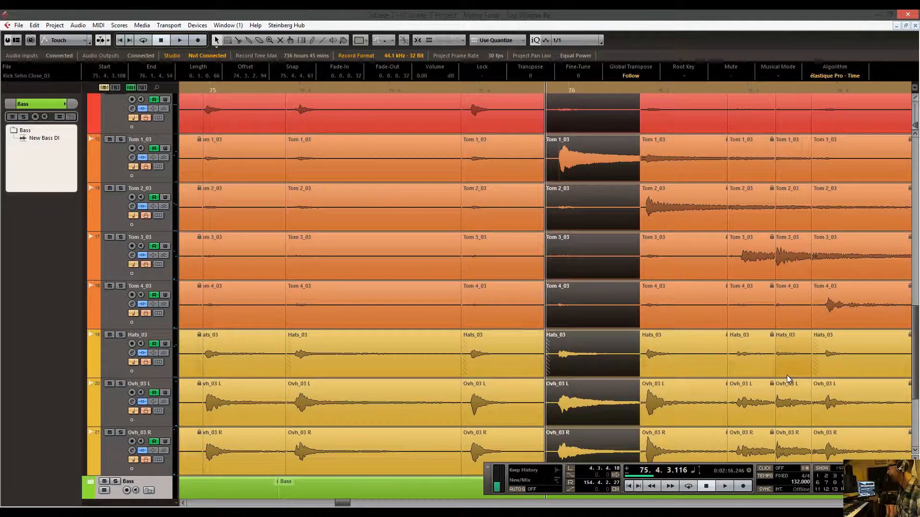
scroll(786, 376, "down", 1)
scroll(787, 375, "right", 4)
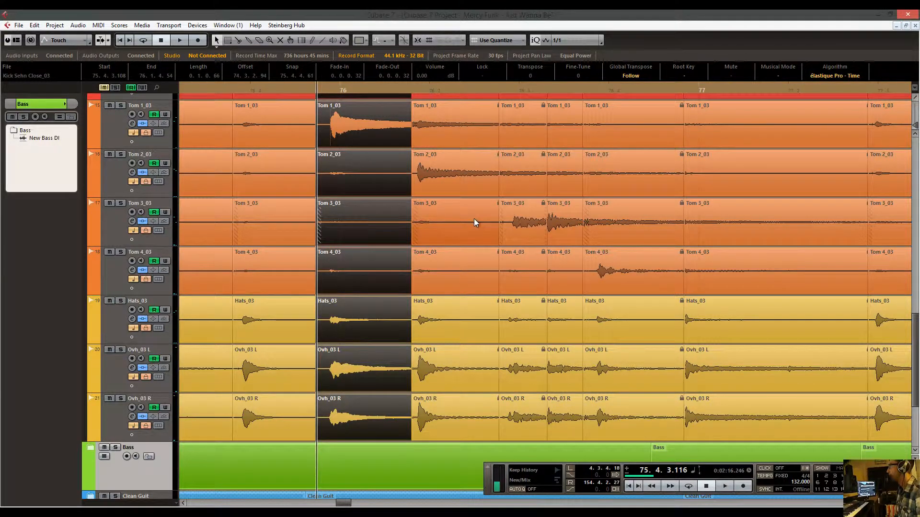
scroll(476, 220, "up", 2)
scroll(421, 305, "down", 3)
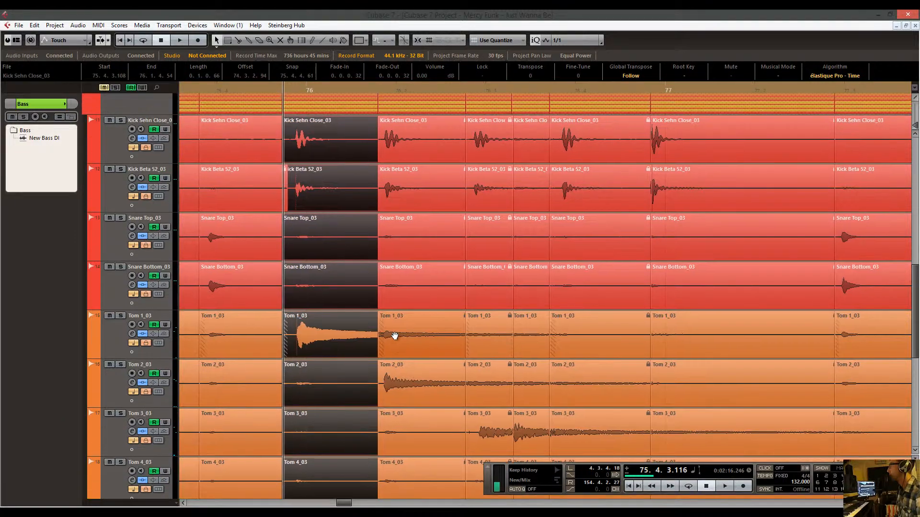
scroll(405, 122, "up", 5)
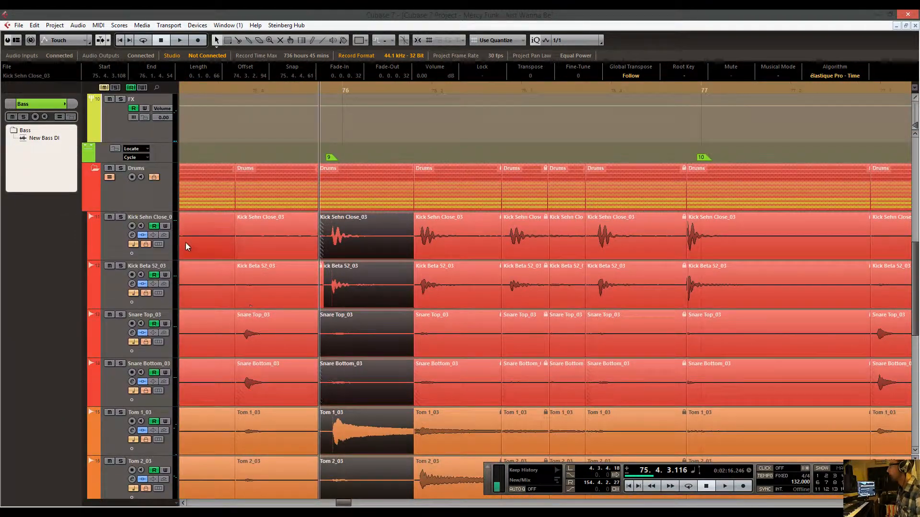
Collapse the Drums folder and expand the Bass folder to show the New Bass DI track around bar 76.
left_click(100, 172)
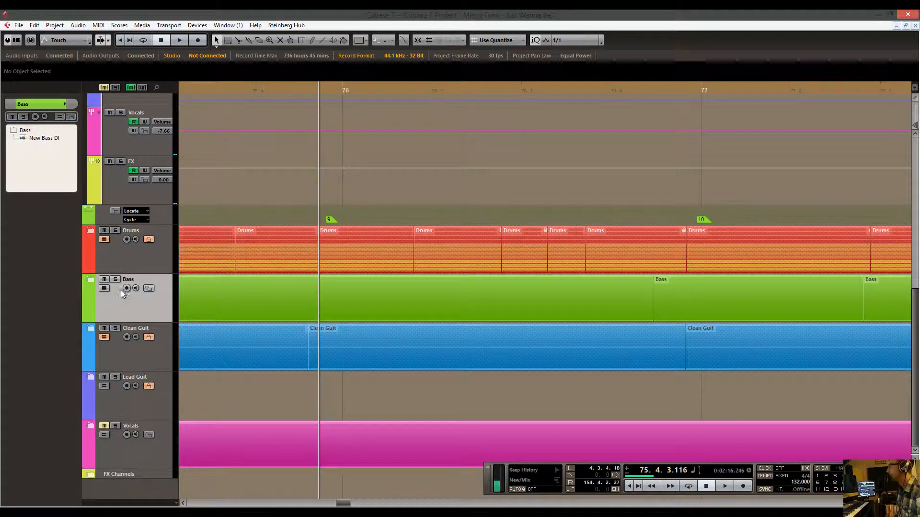
left_click(90, 281)
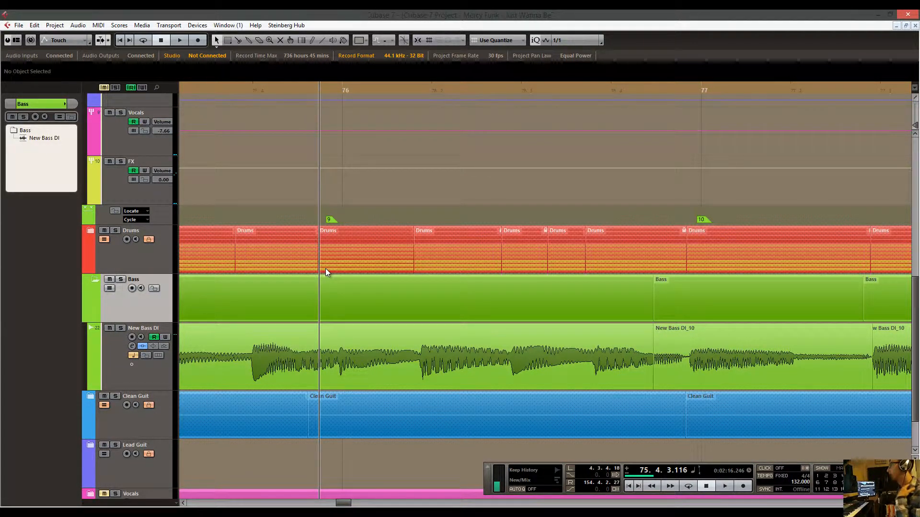
mouse_move(322, 365)
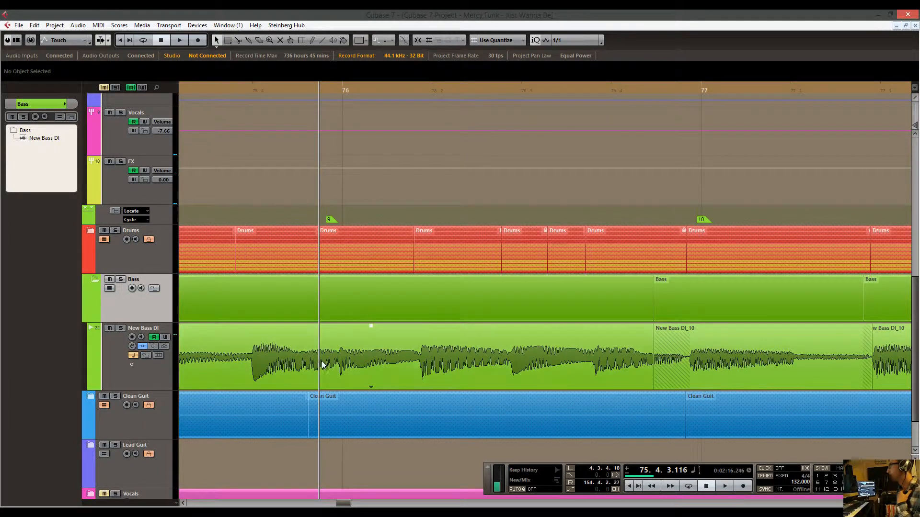